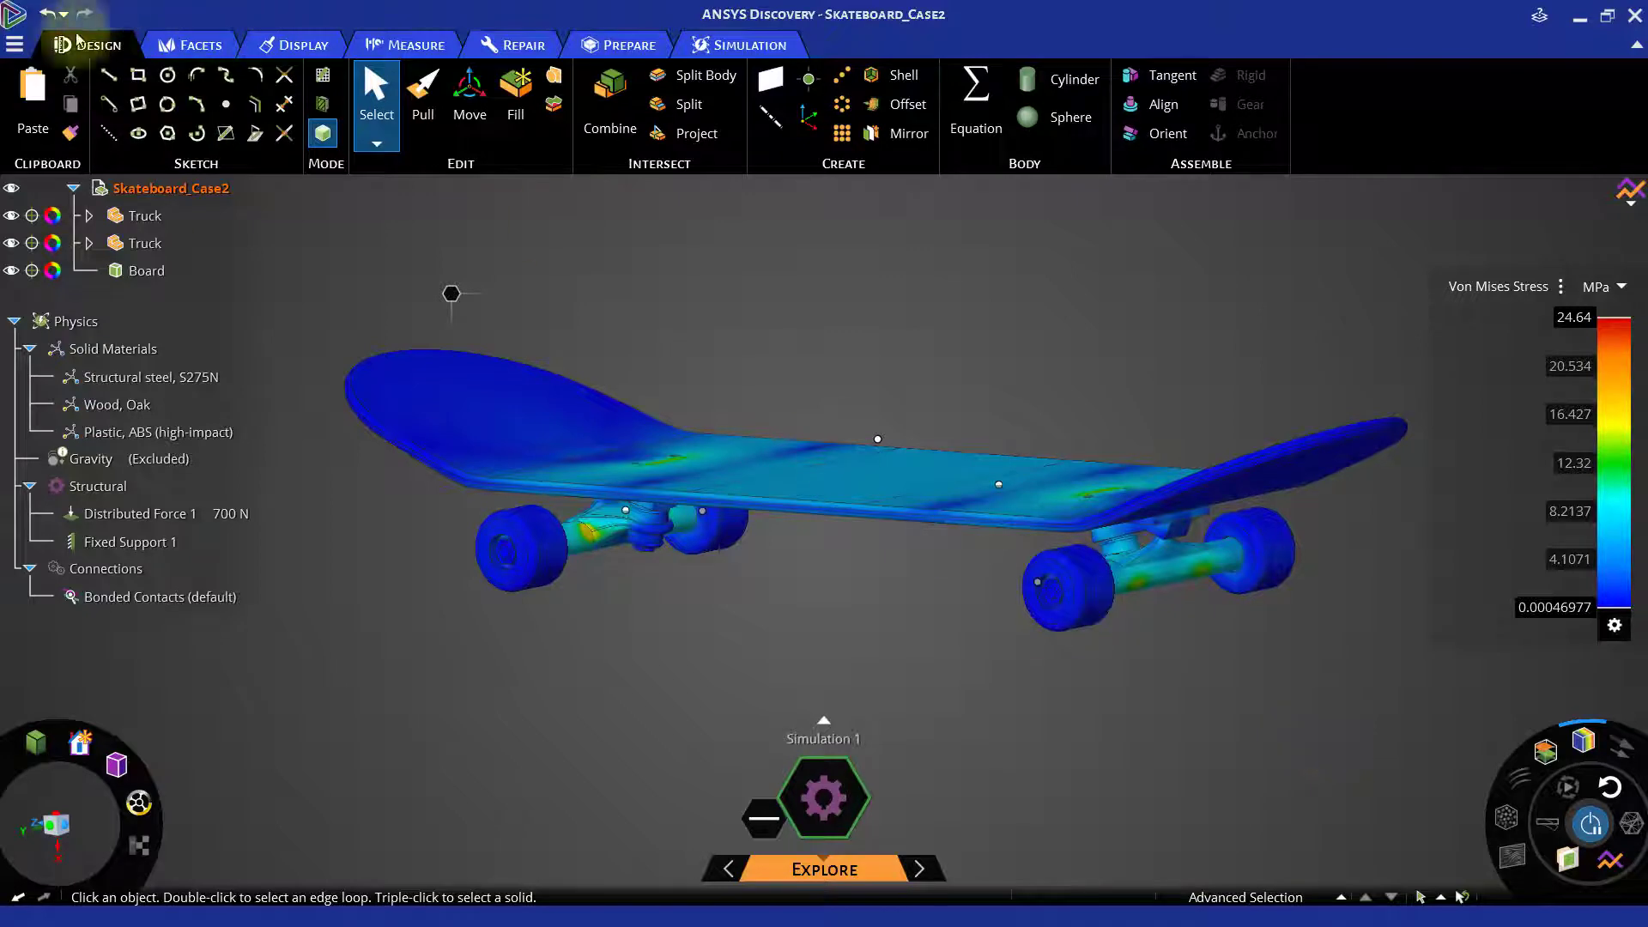
- Open the Skateboard_Case1.dsco document
left_click(14, 44)
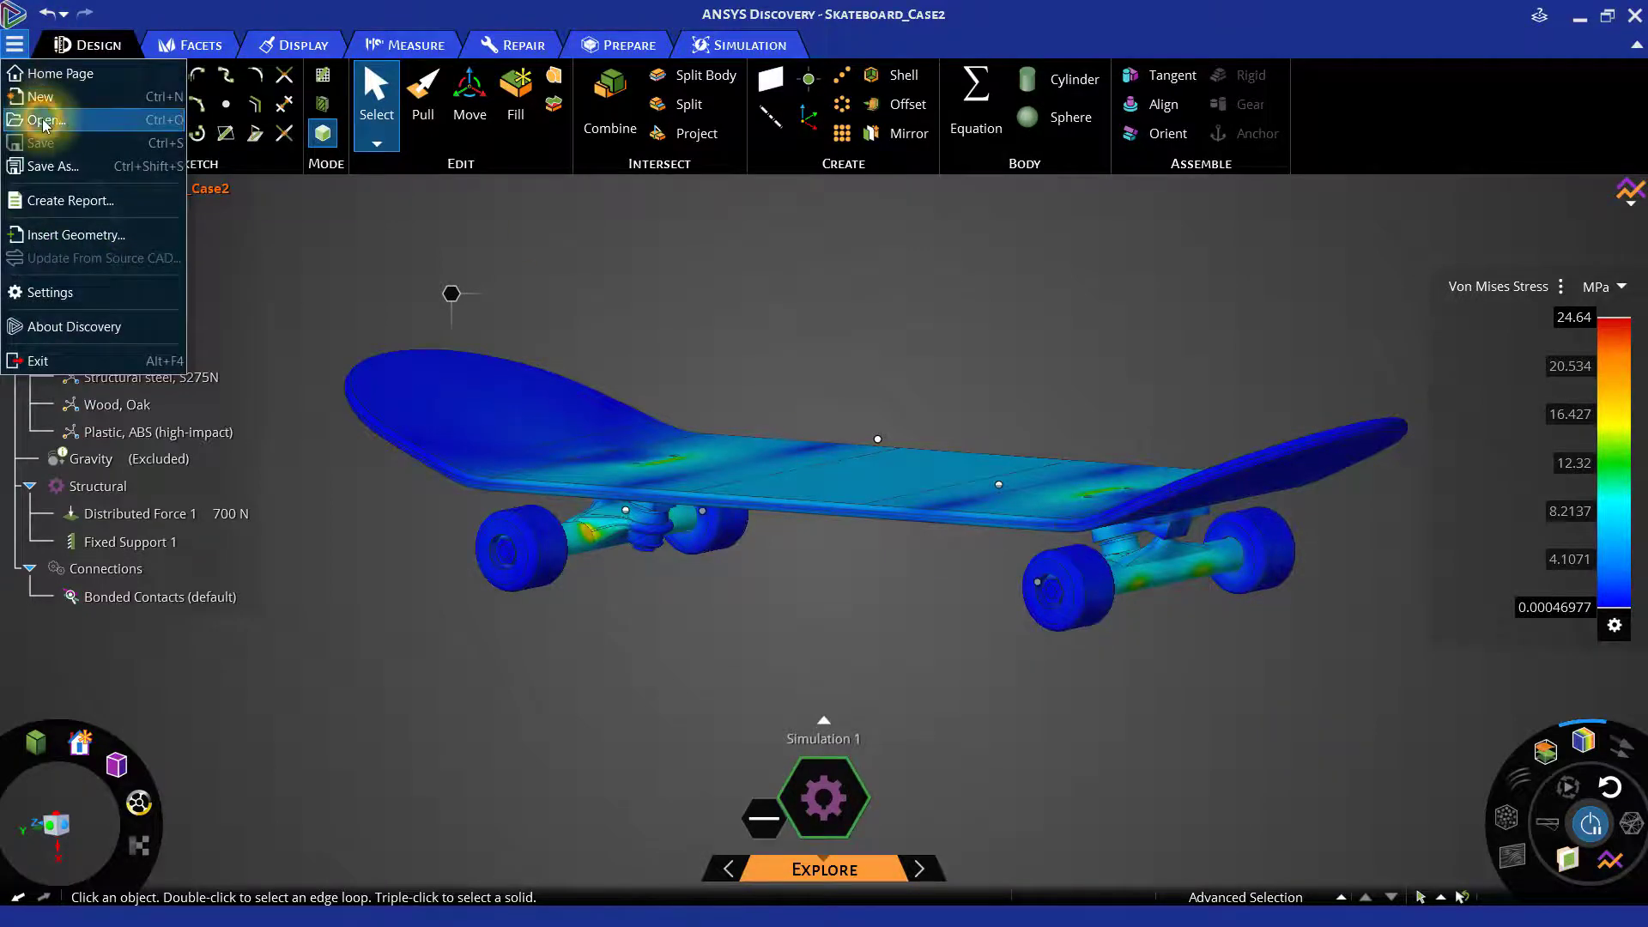
left_click(39, 114)
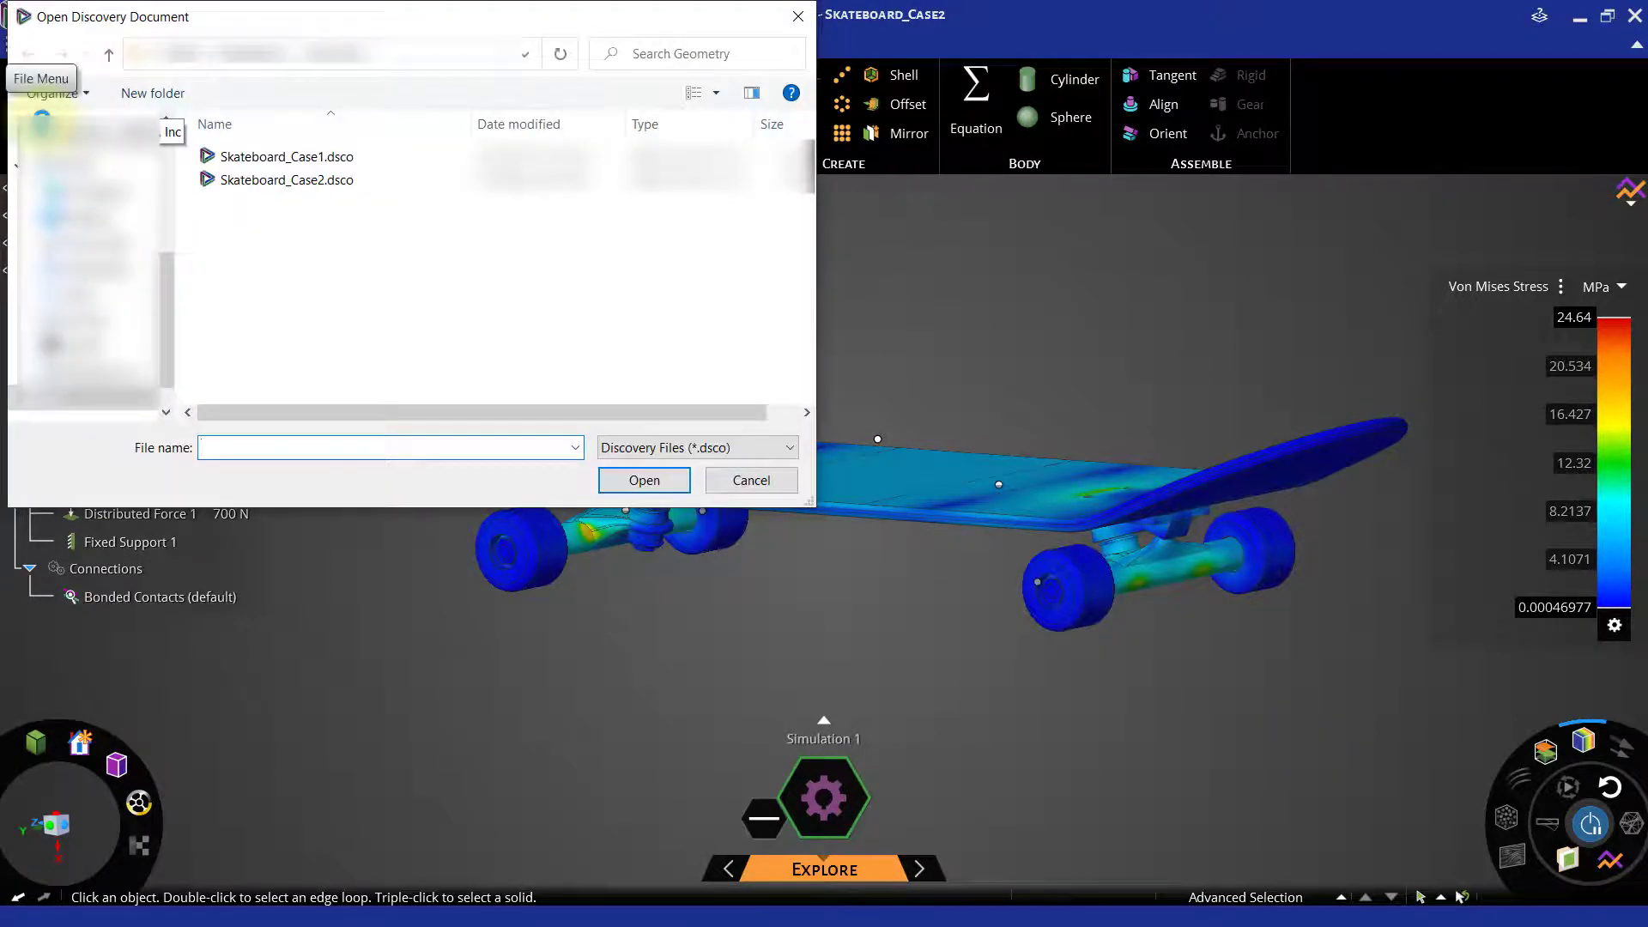
left_click(249, 157)
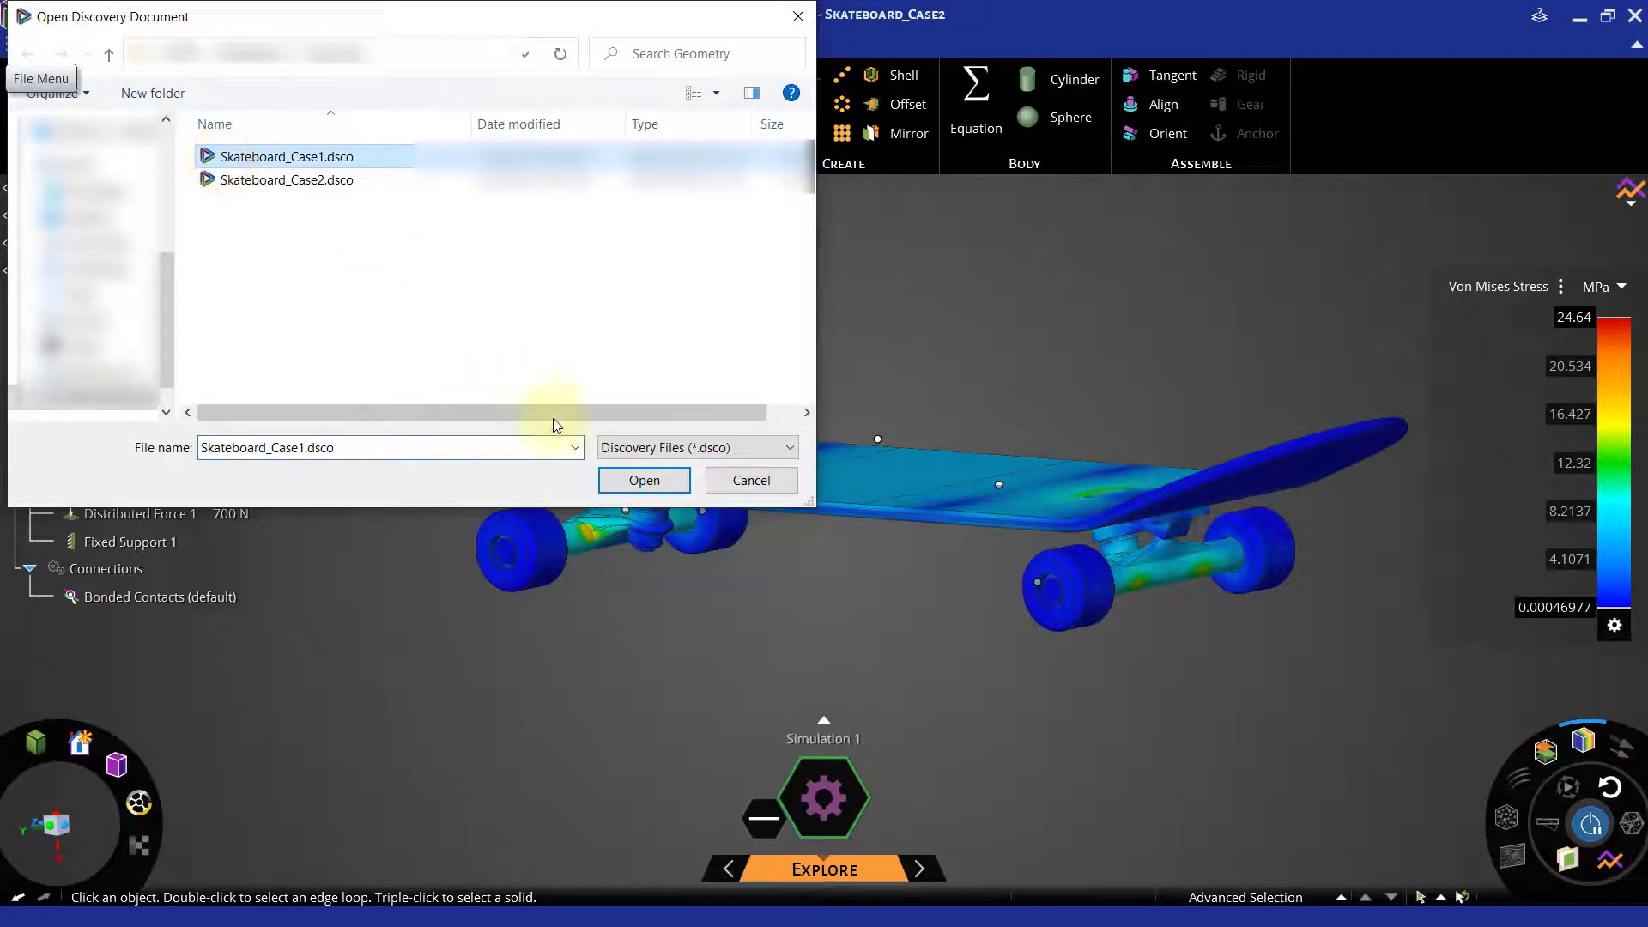
left_click(640, 482)
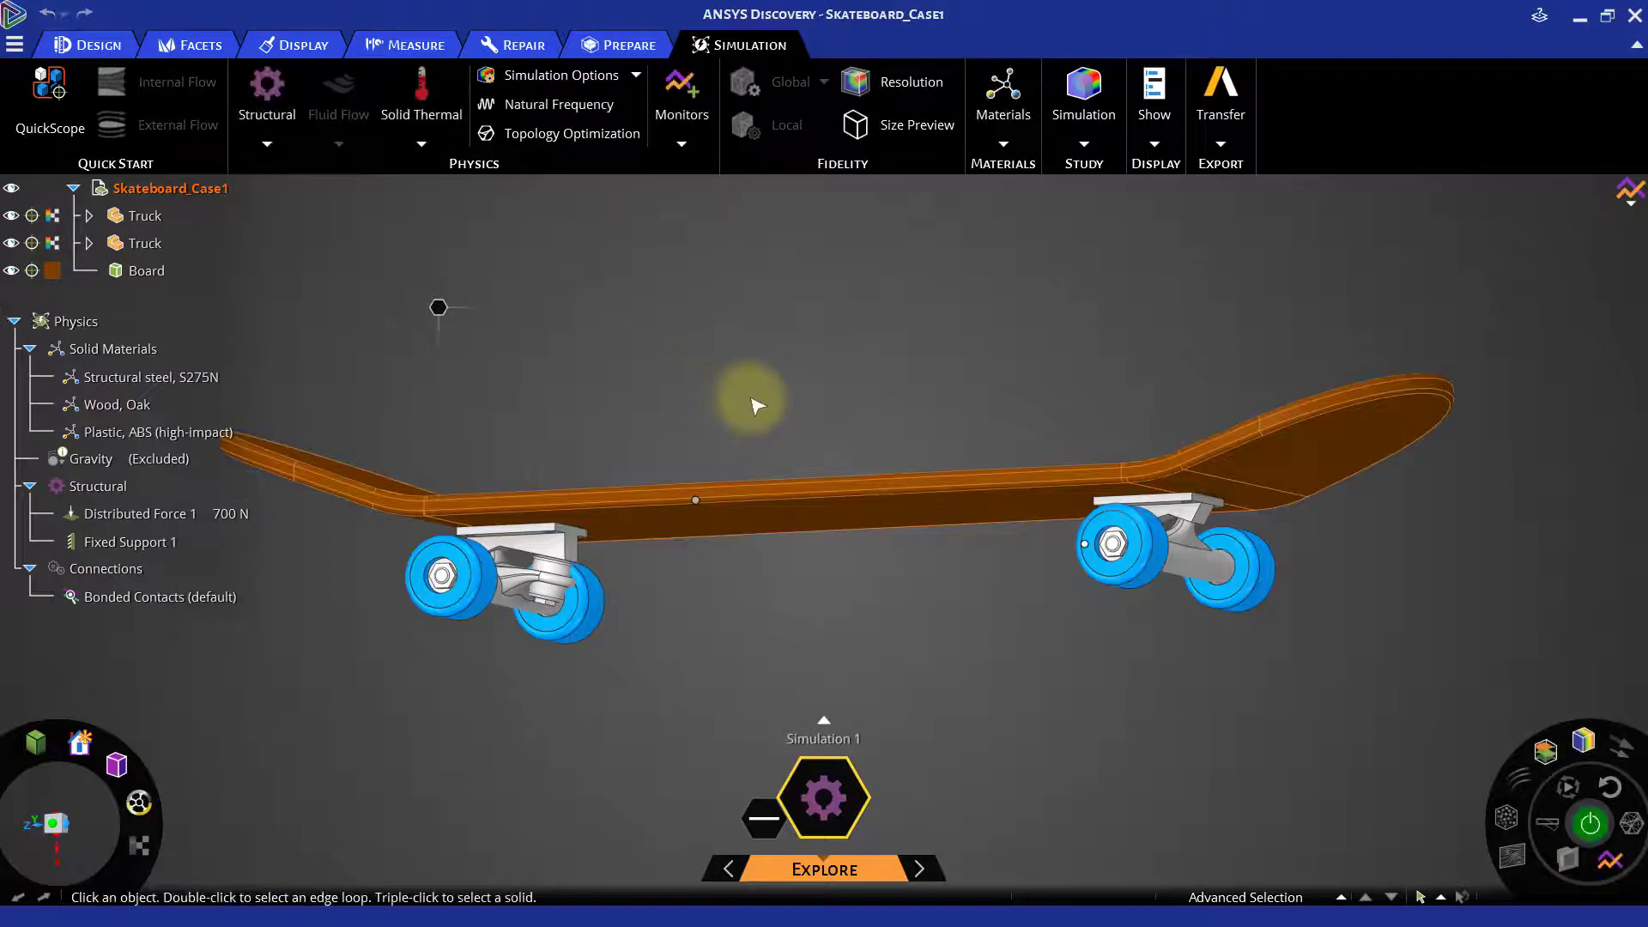
- Switch to the Refine stage and set the global fidelity sizing to Curvature with the predefined settings turned off
middle_click_drag(889, 391, 839, 460)
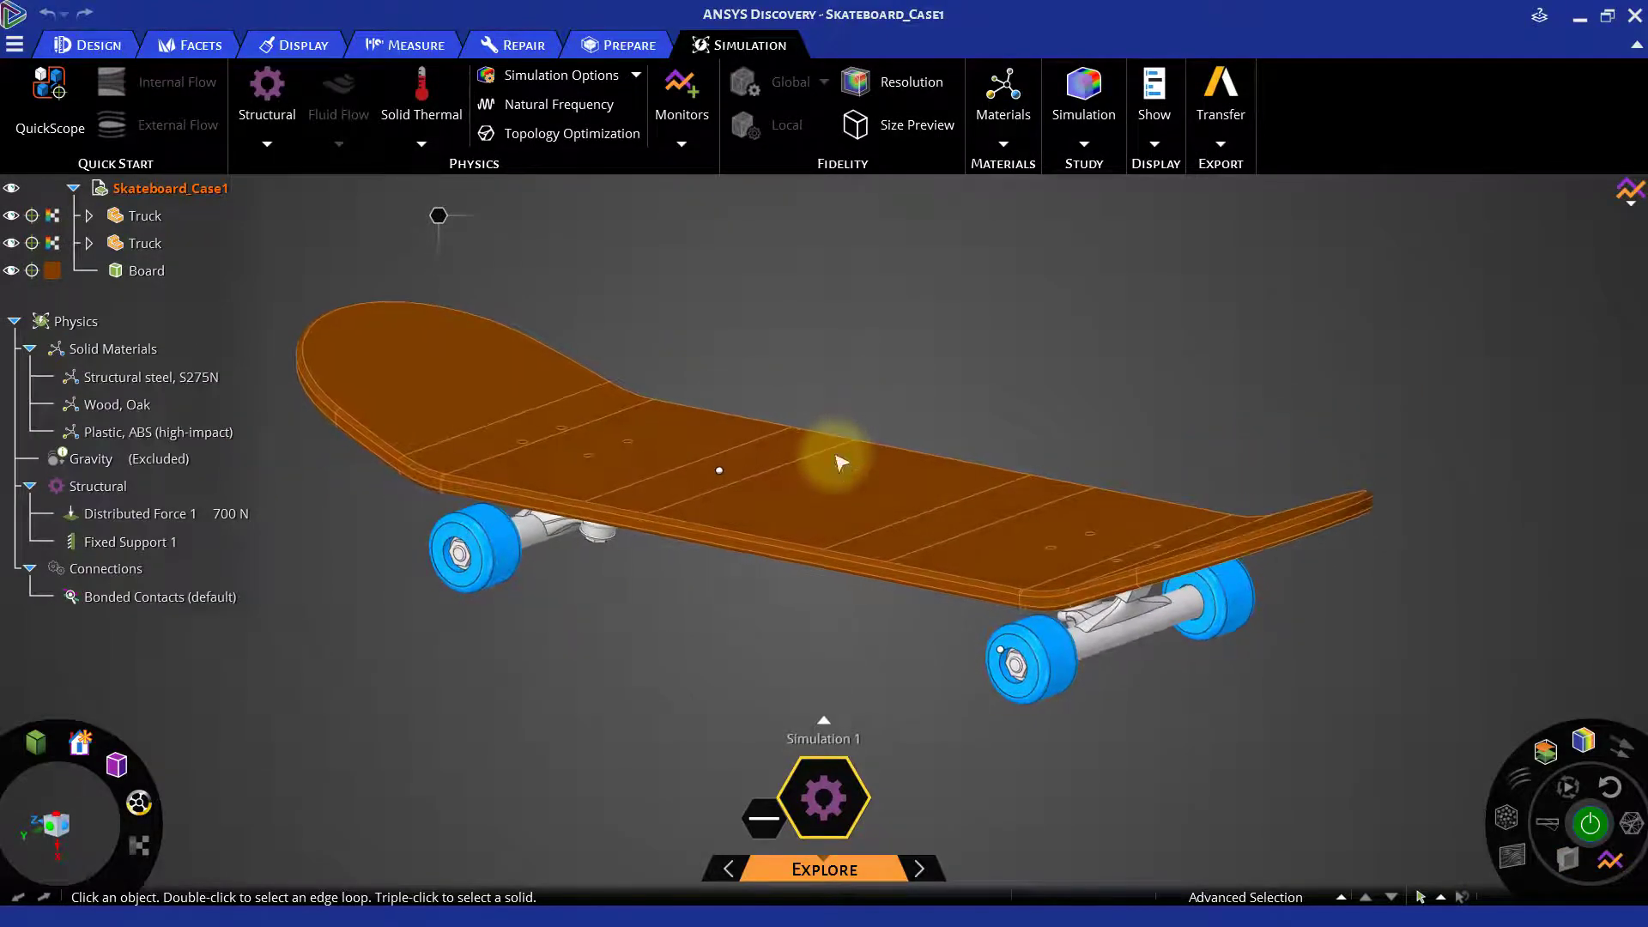
left_click(930, 871)
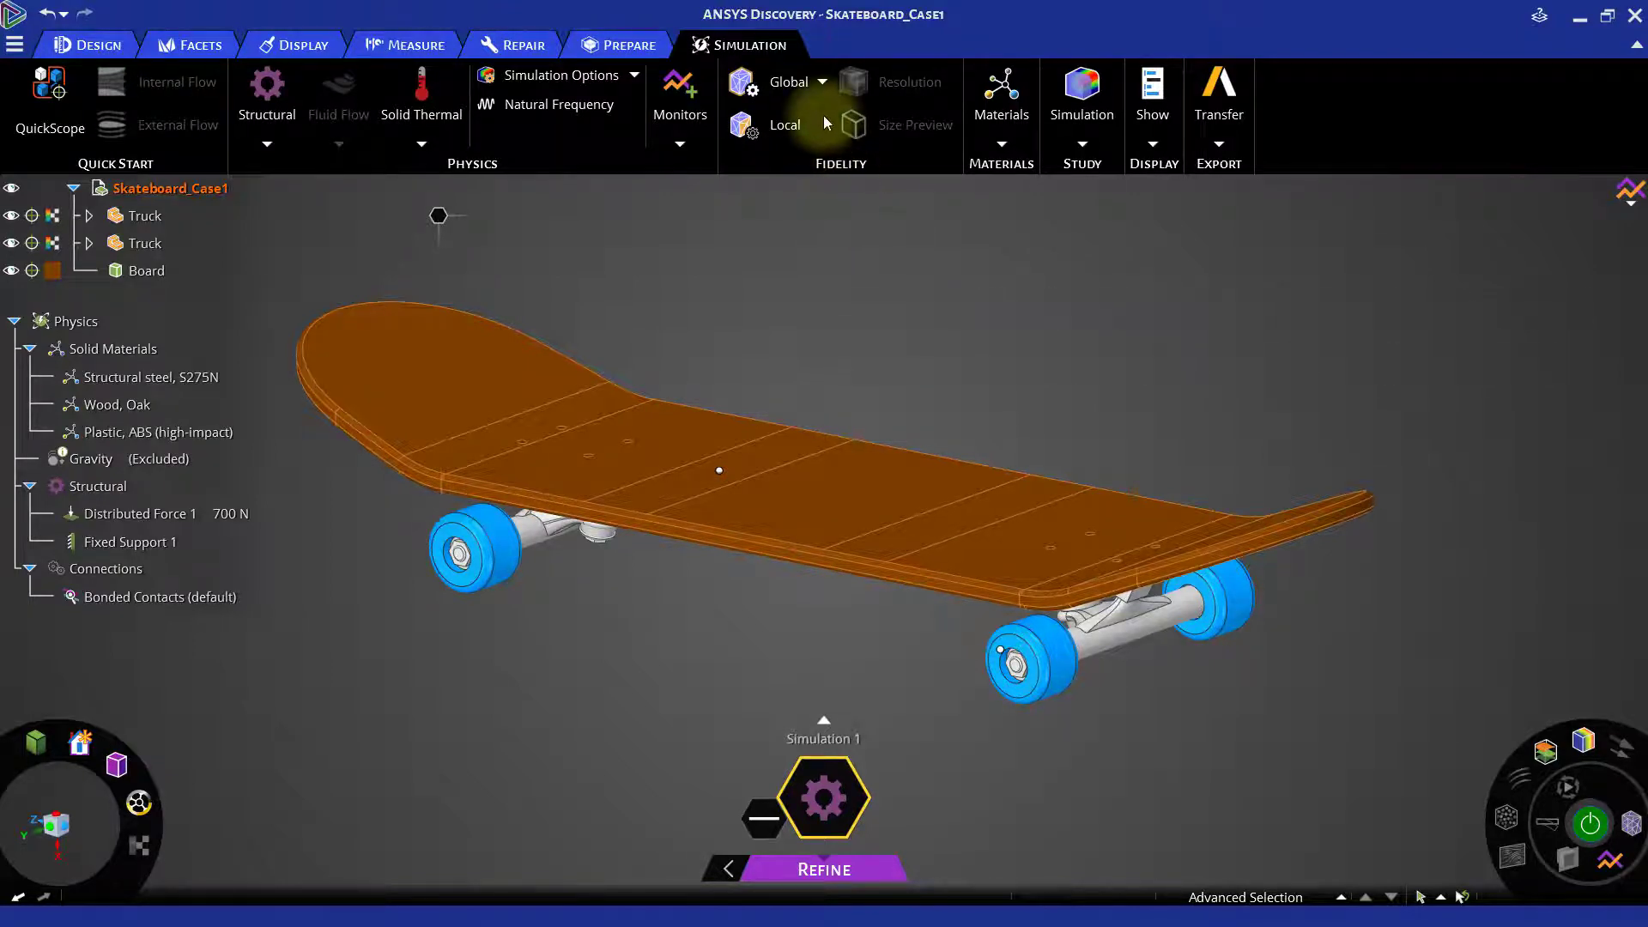
left_click(807, 82)
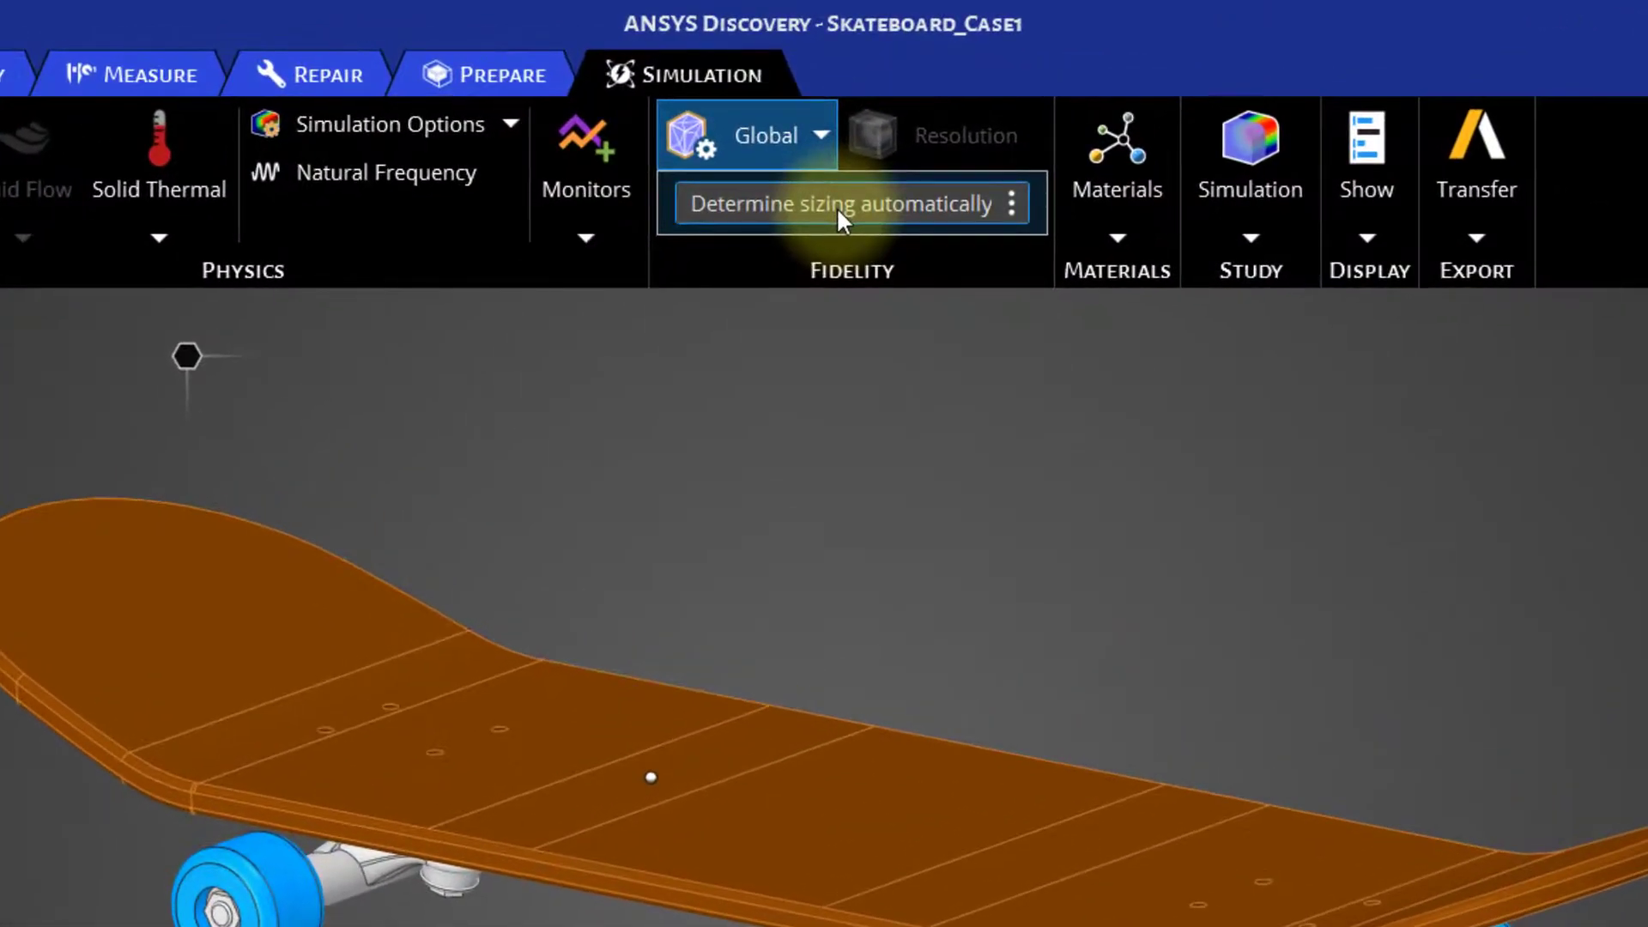
left_click(836, 208)
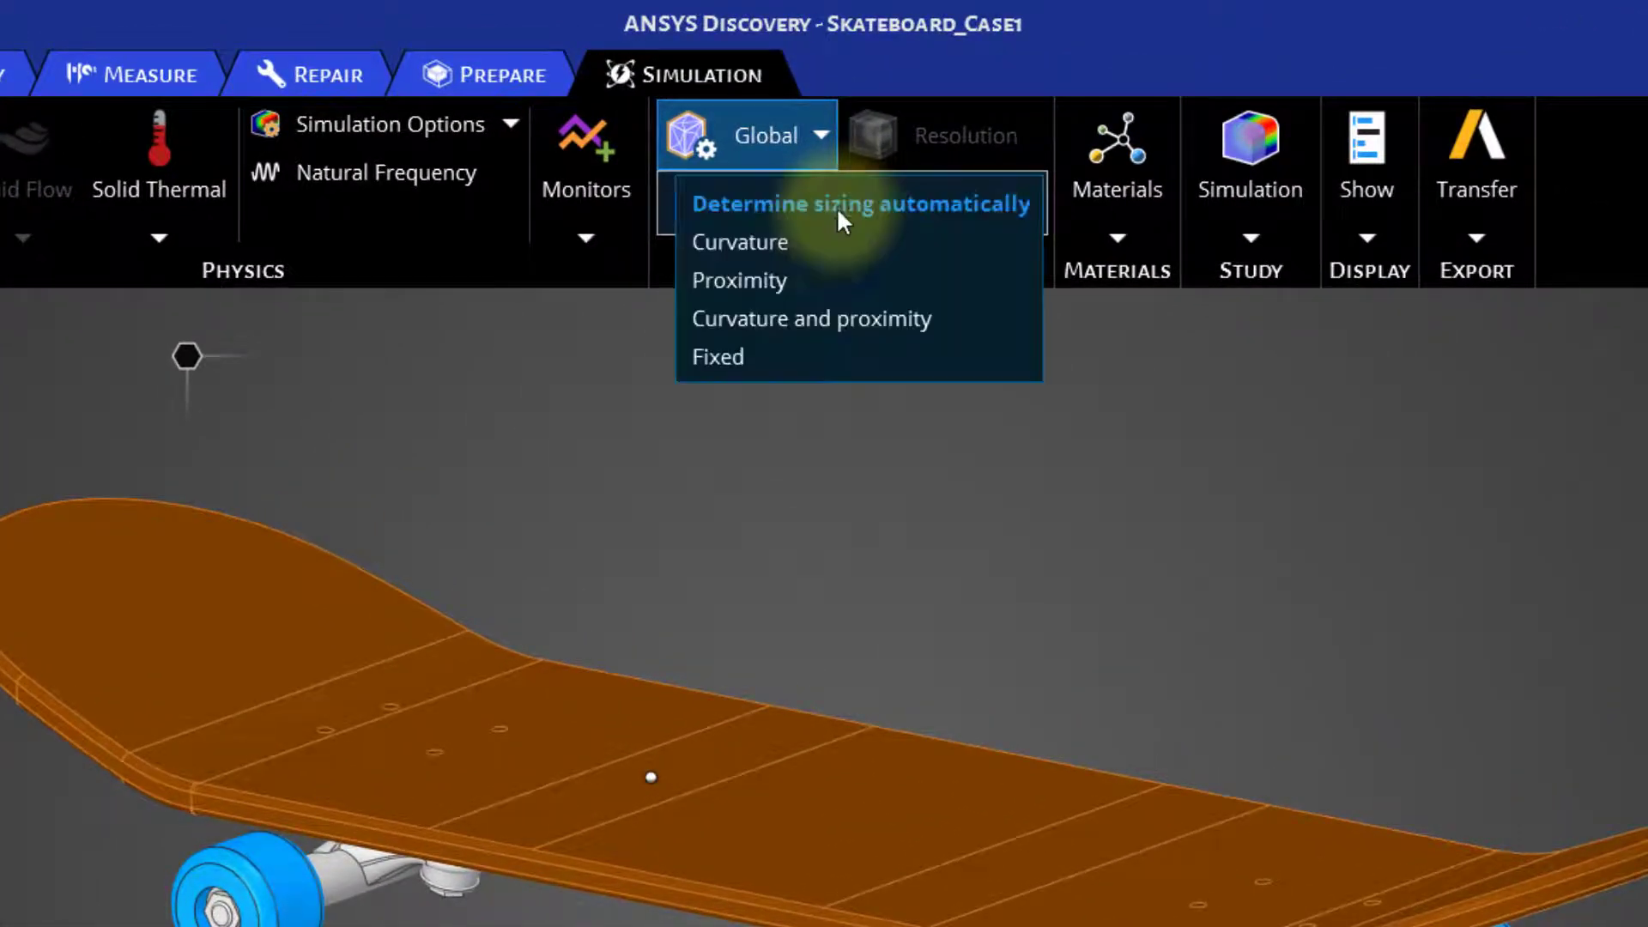
left_click(799, 242)
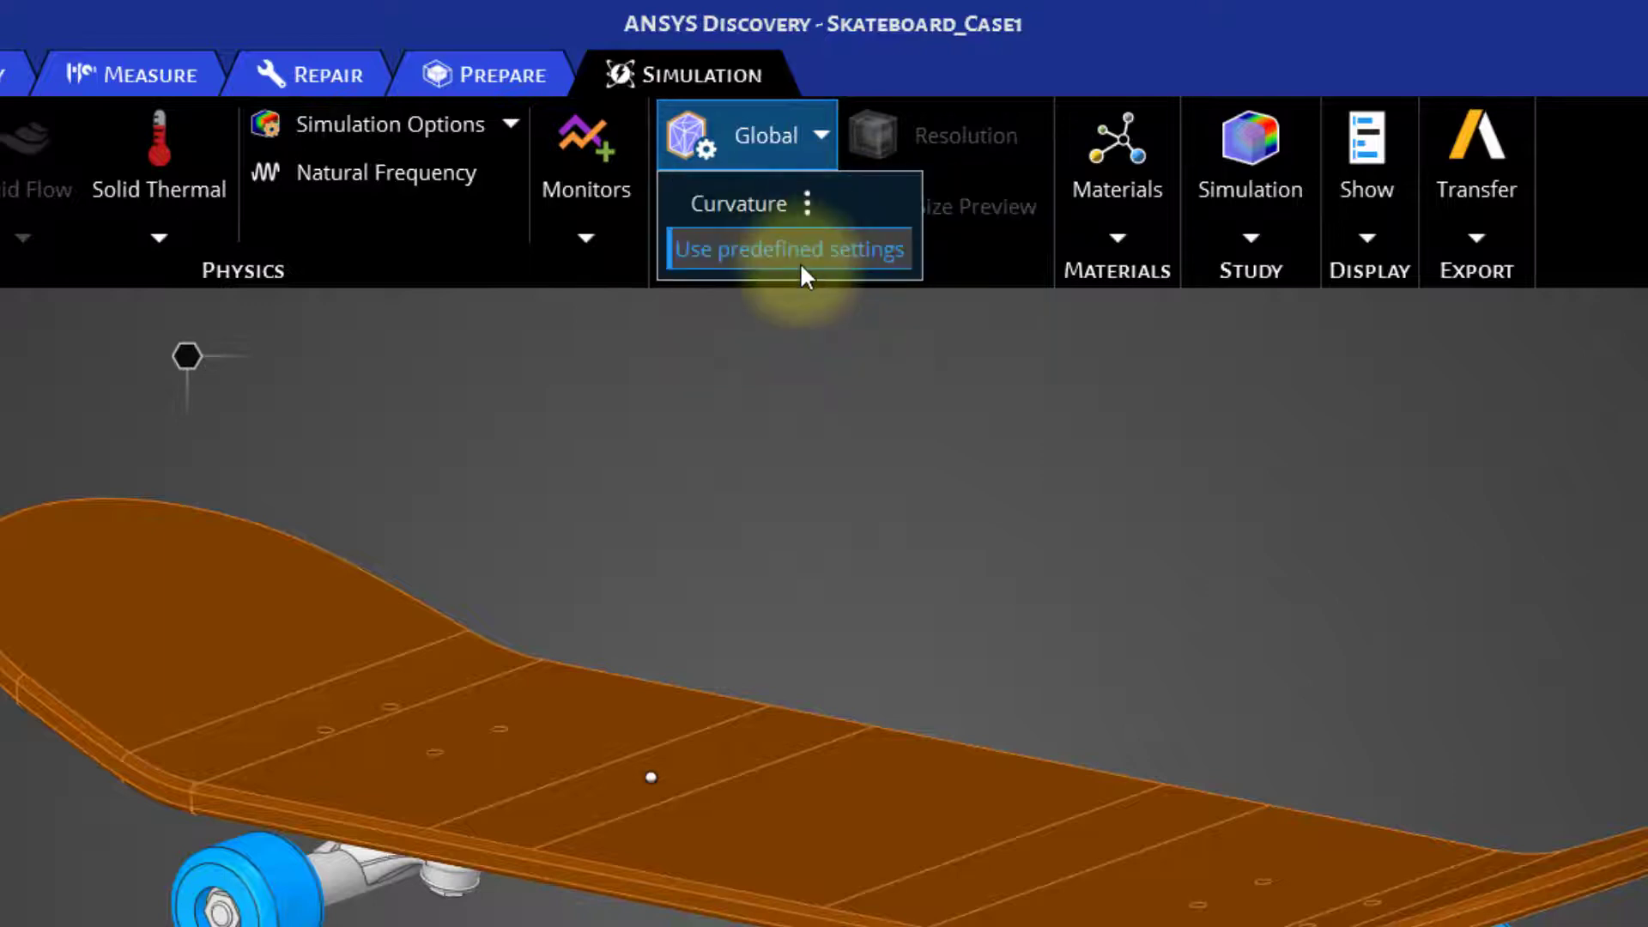
left_click(800, 257)
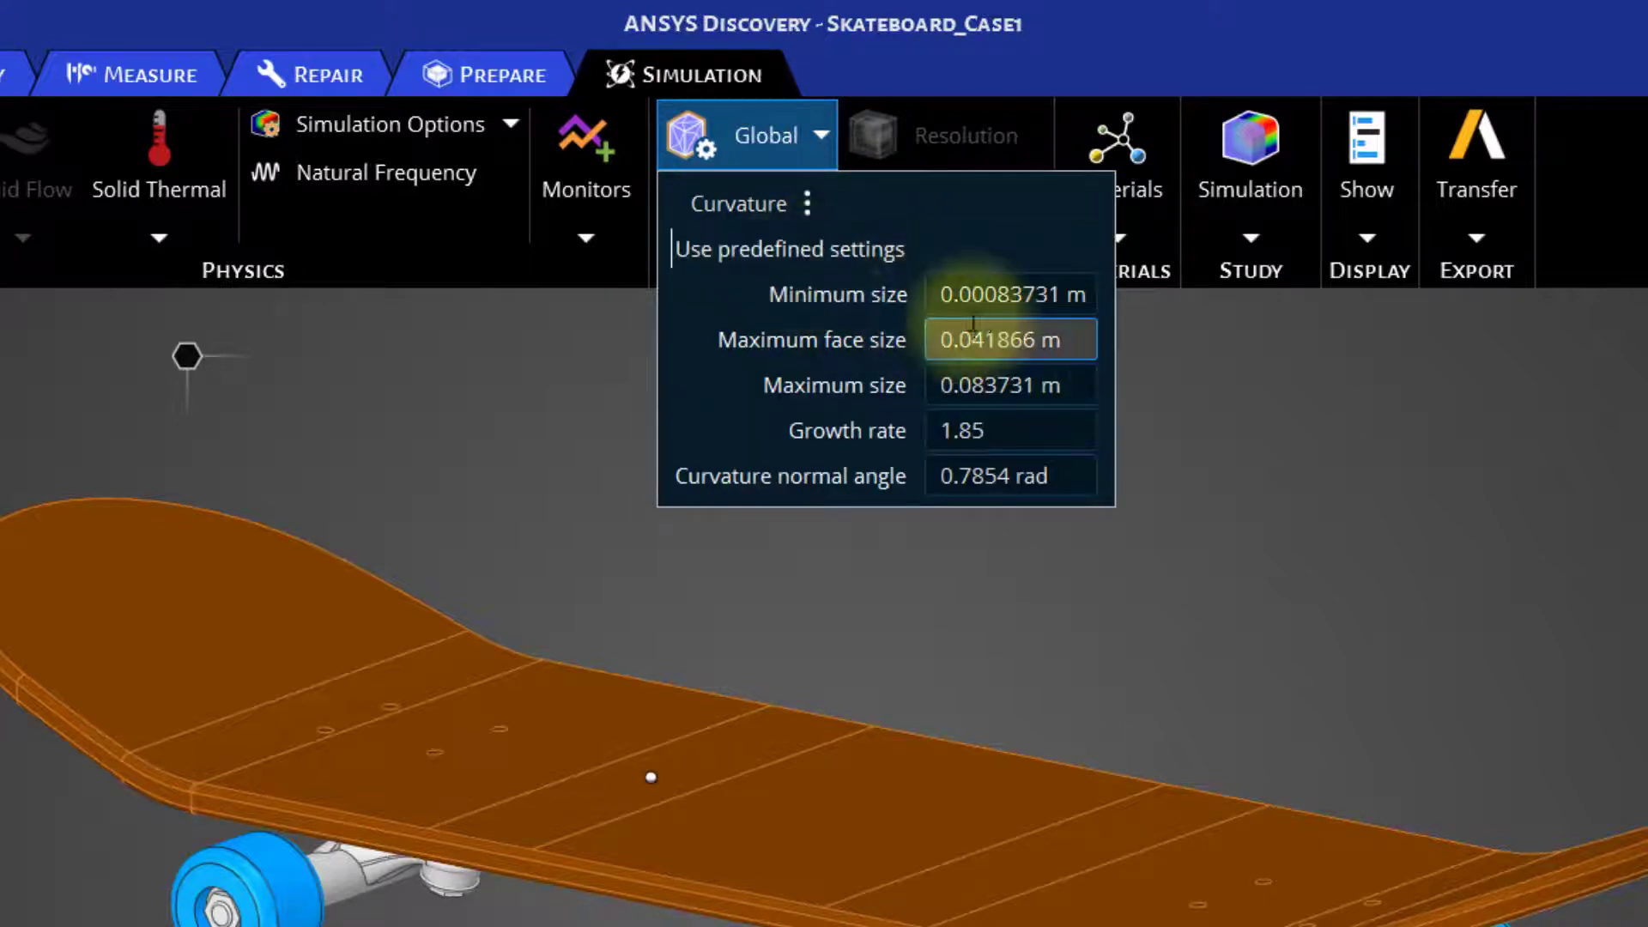
- Set the minimum size of the global curvature sizing to 0.002 m
left_click(977, 294)
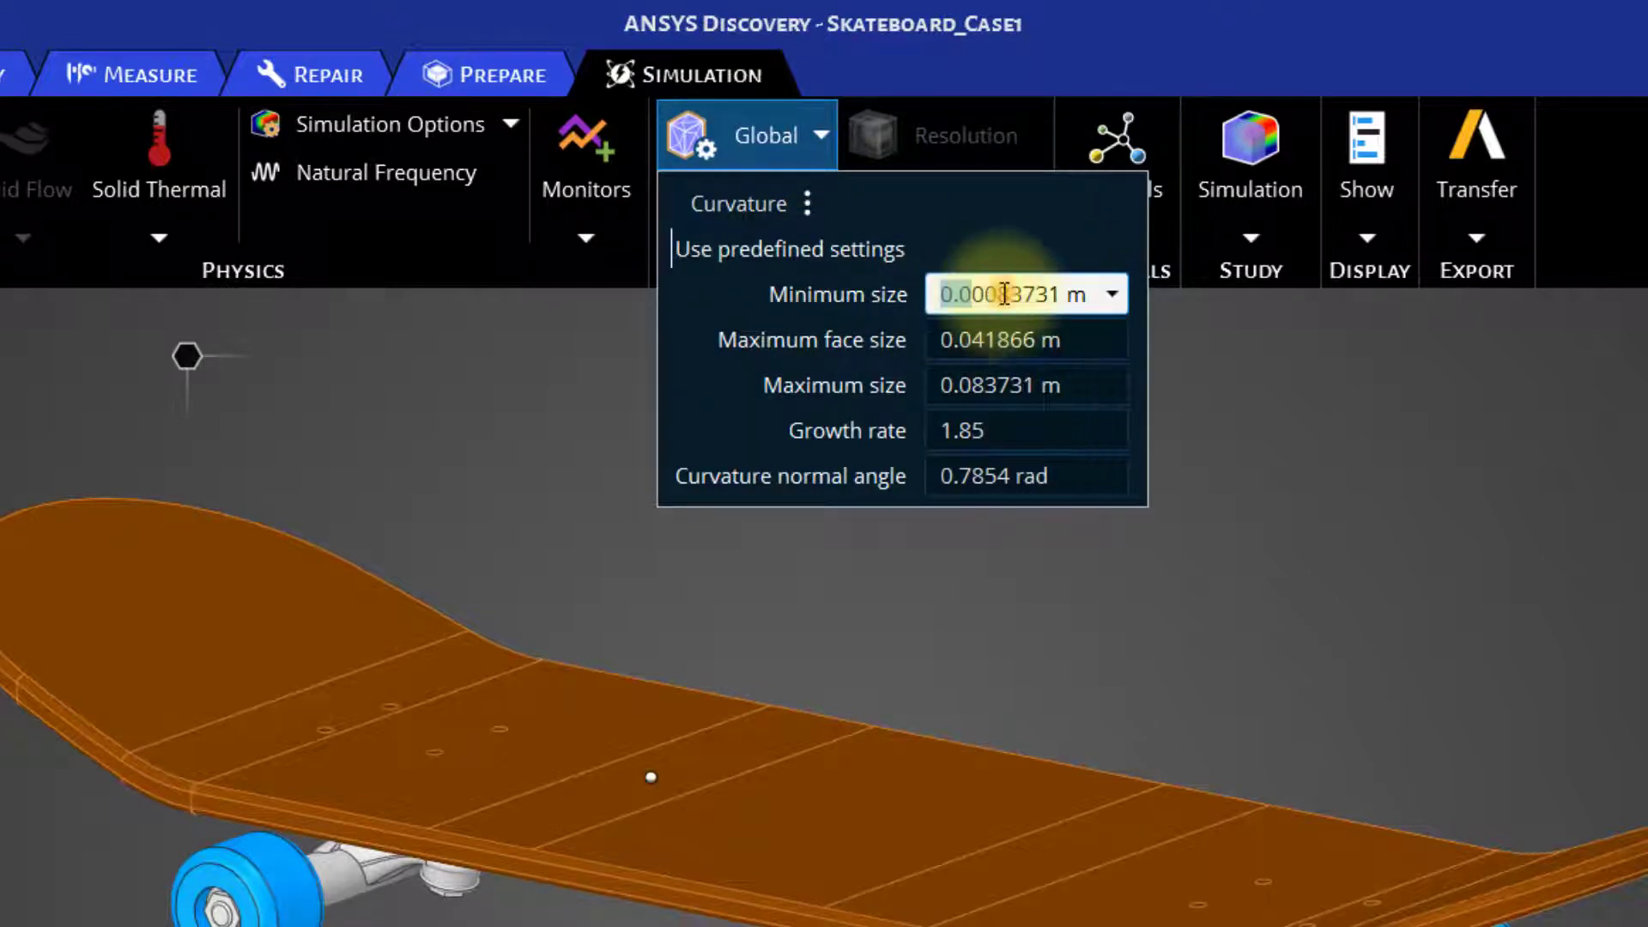
double_click(1004, 293)
type("0.")
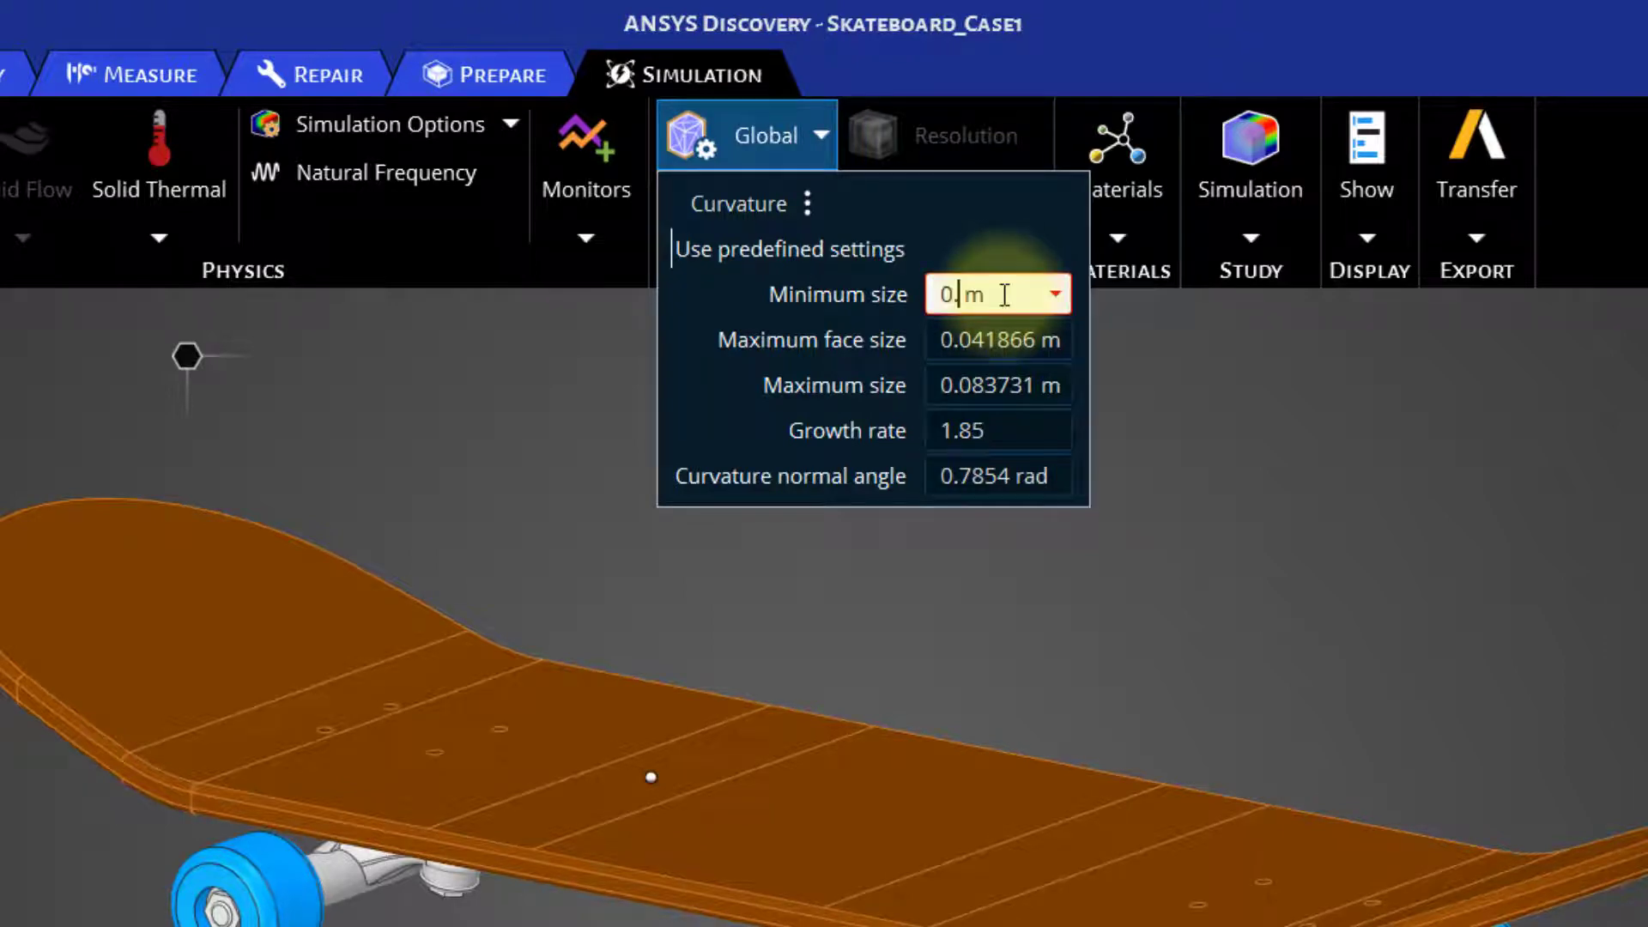
type("002")
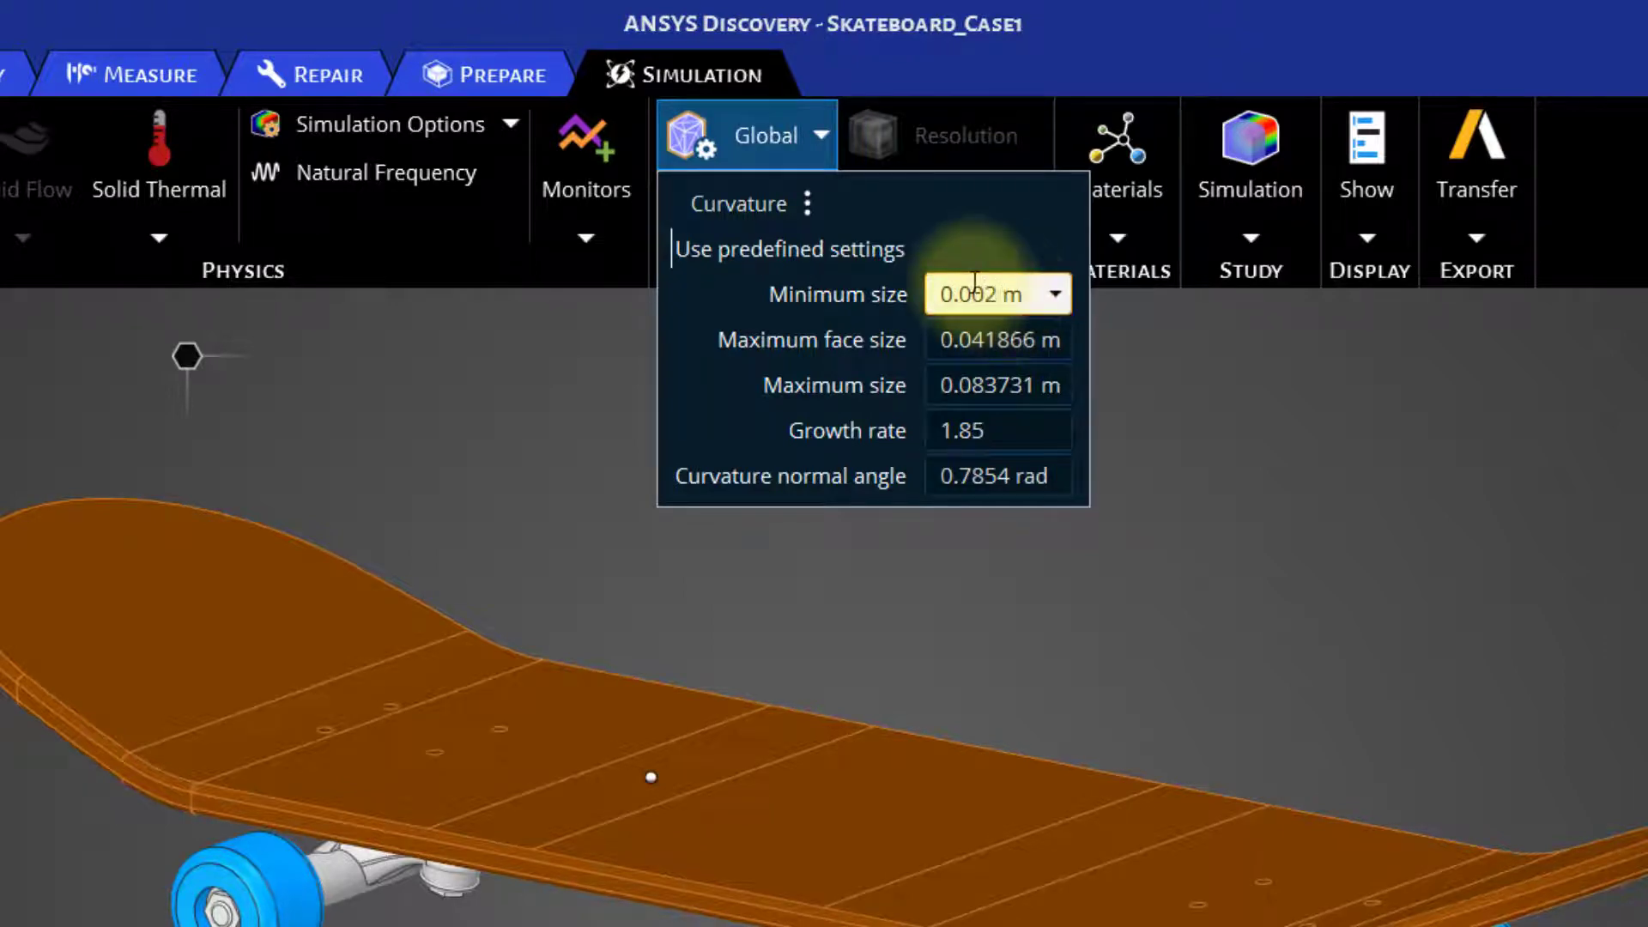
key("Return")
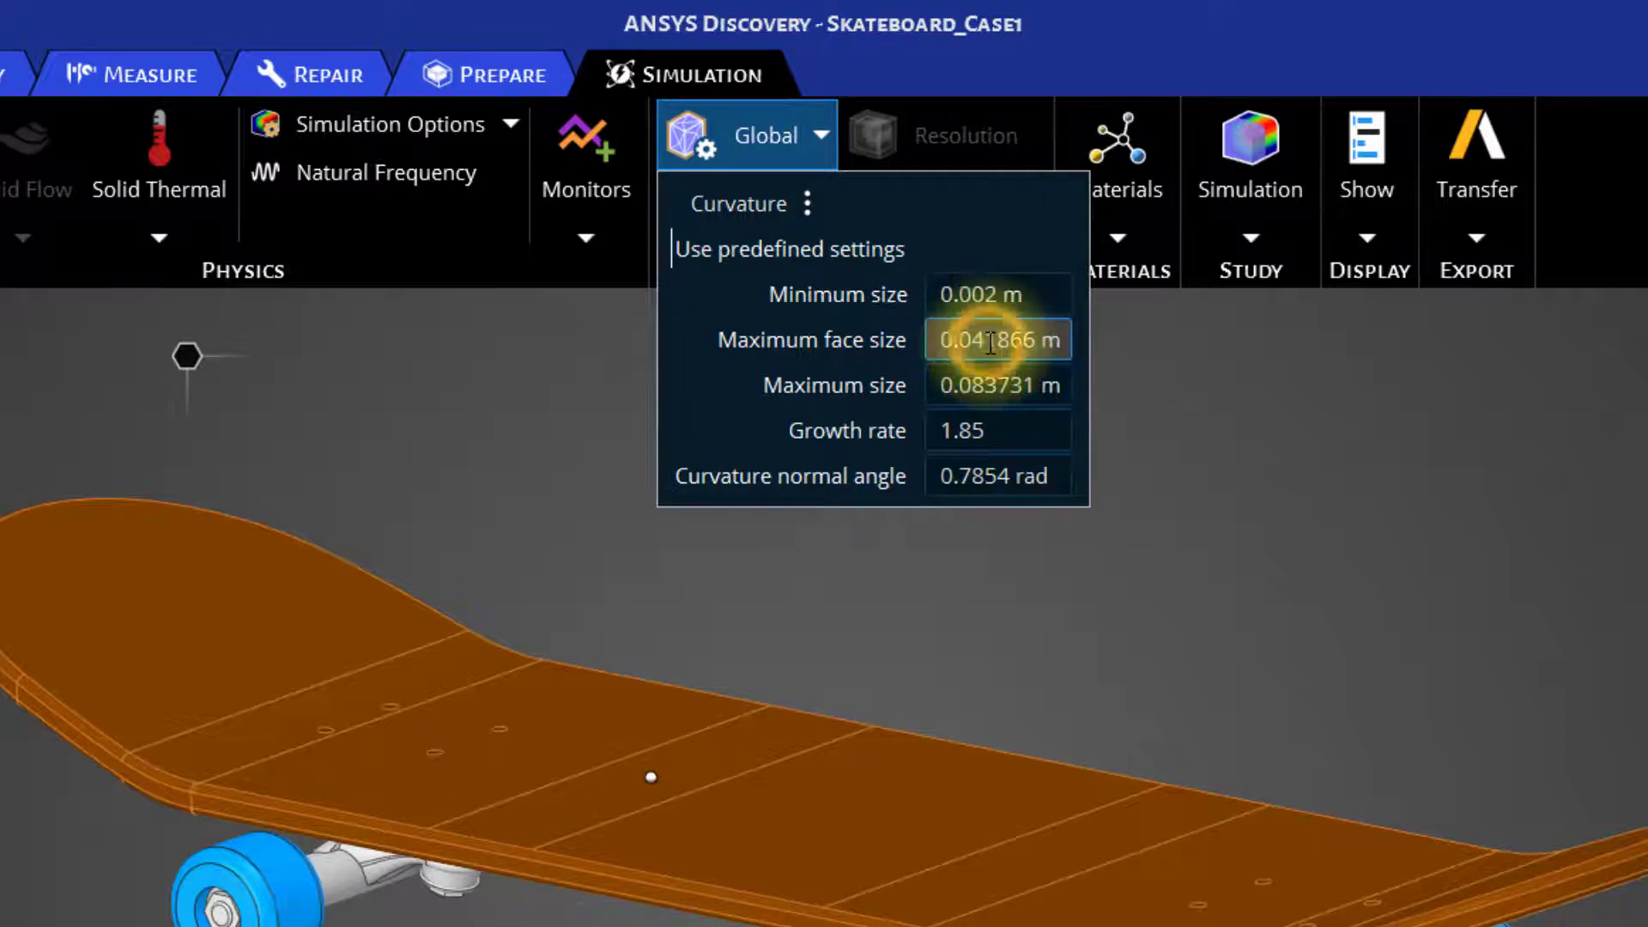
- Set both the maximum face size and the maximum size of the global curvature sizing to 0.05 m
double_click(987, 344)
type("0.0")
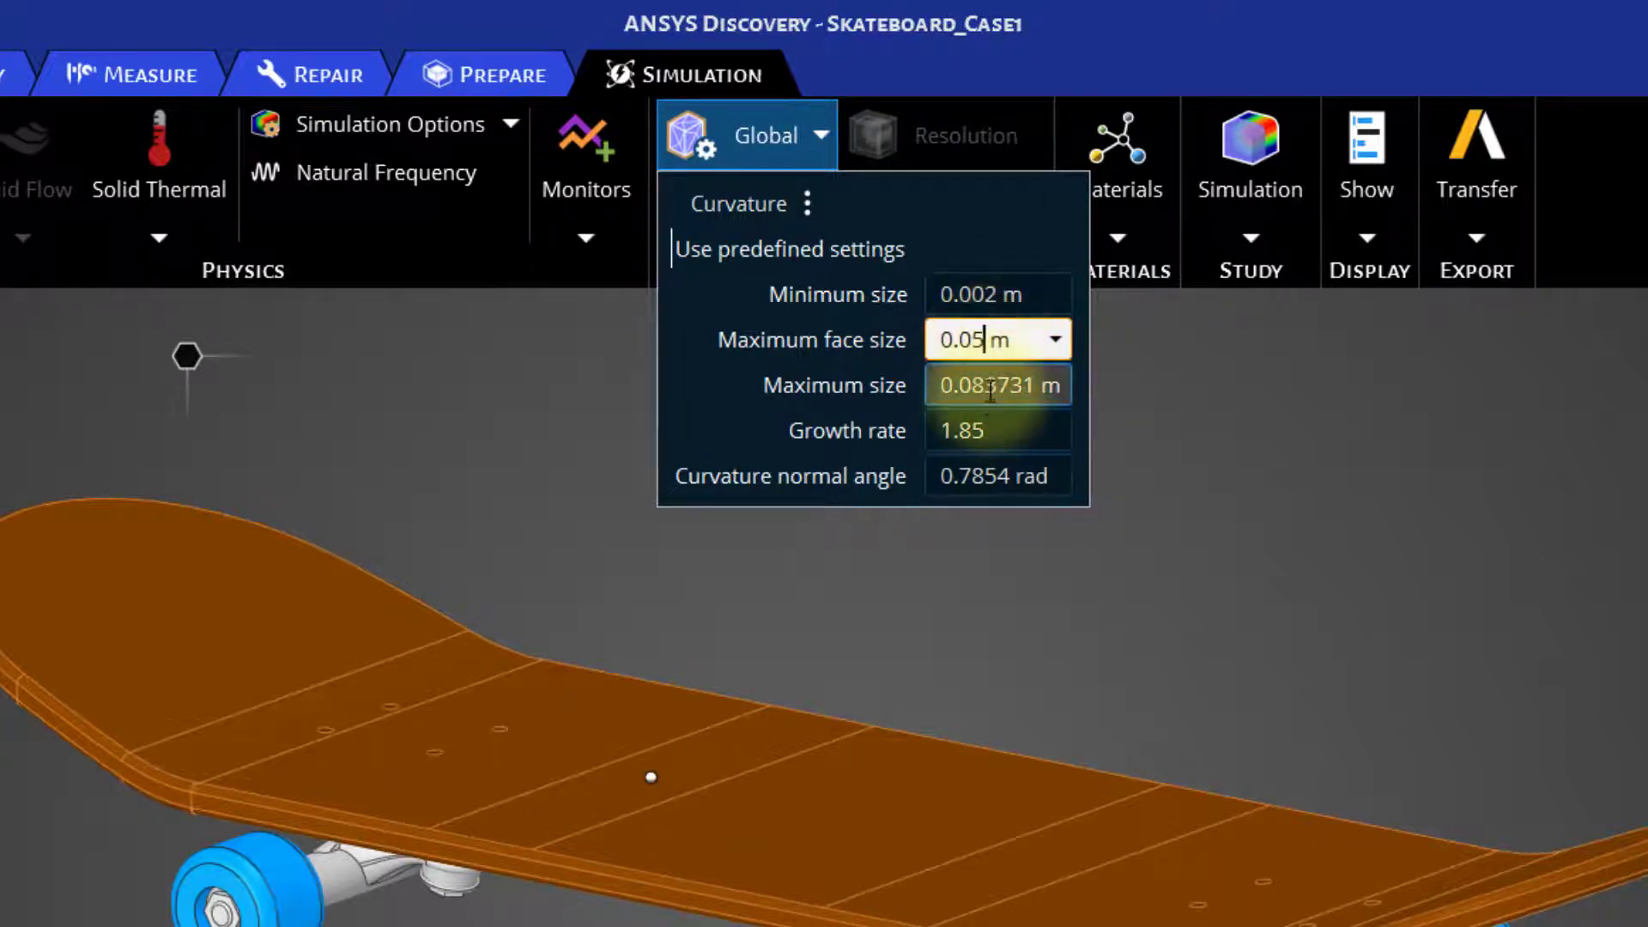
key("Return")
double_click(991, 386)
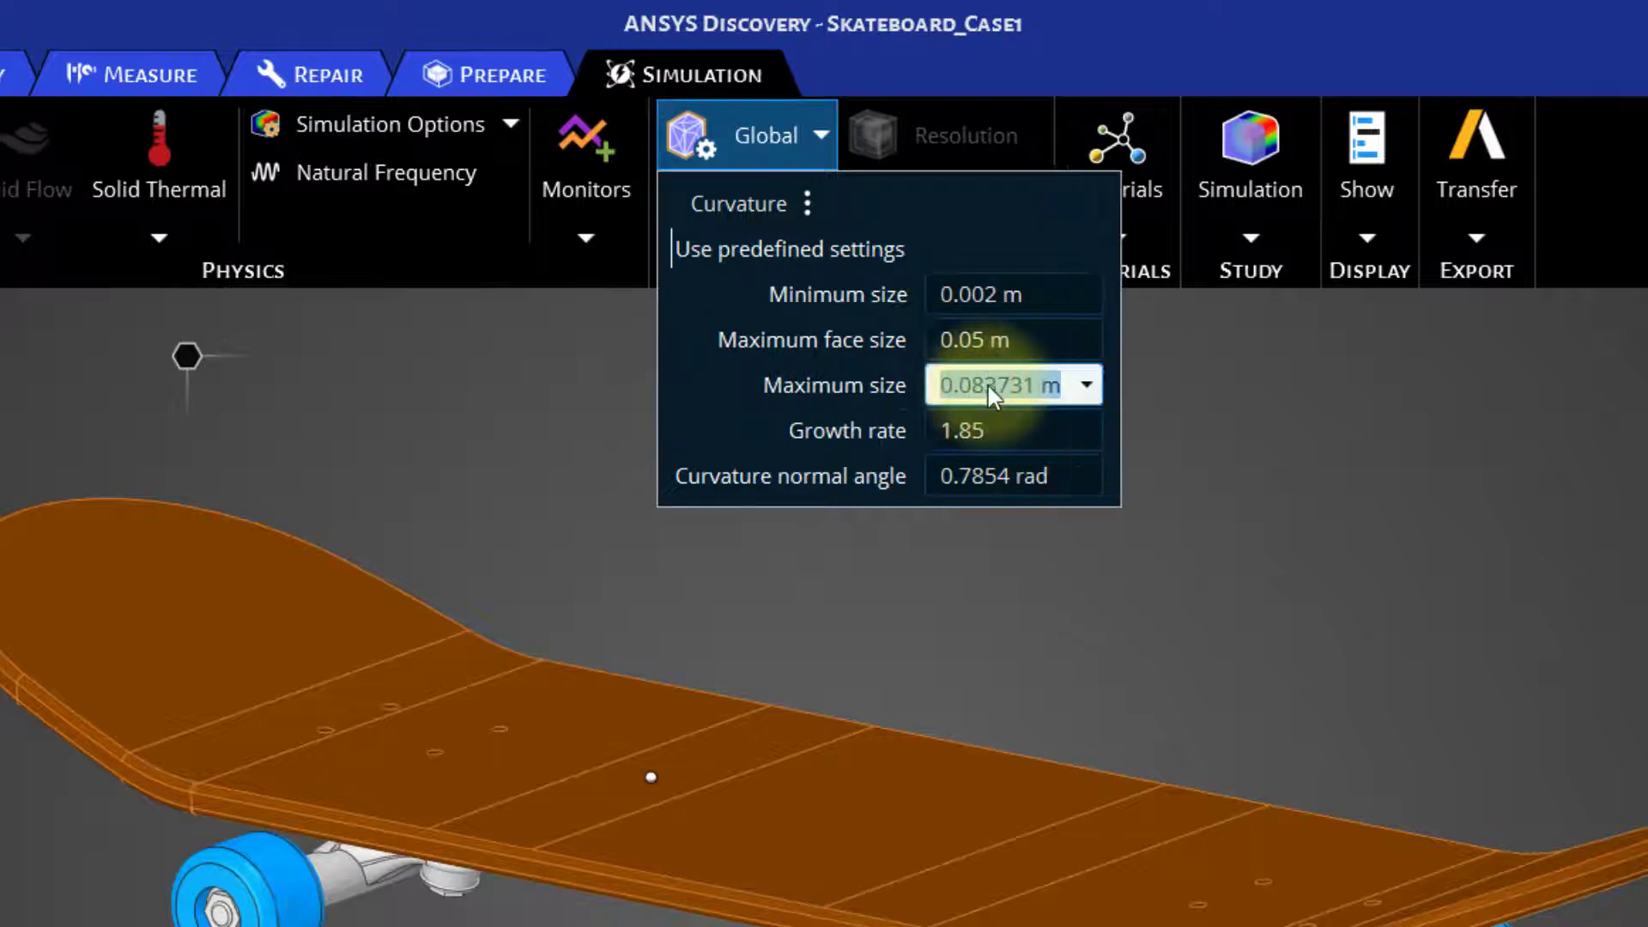
type("0.0")
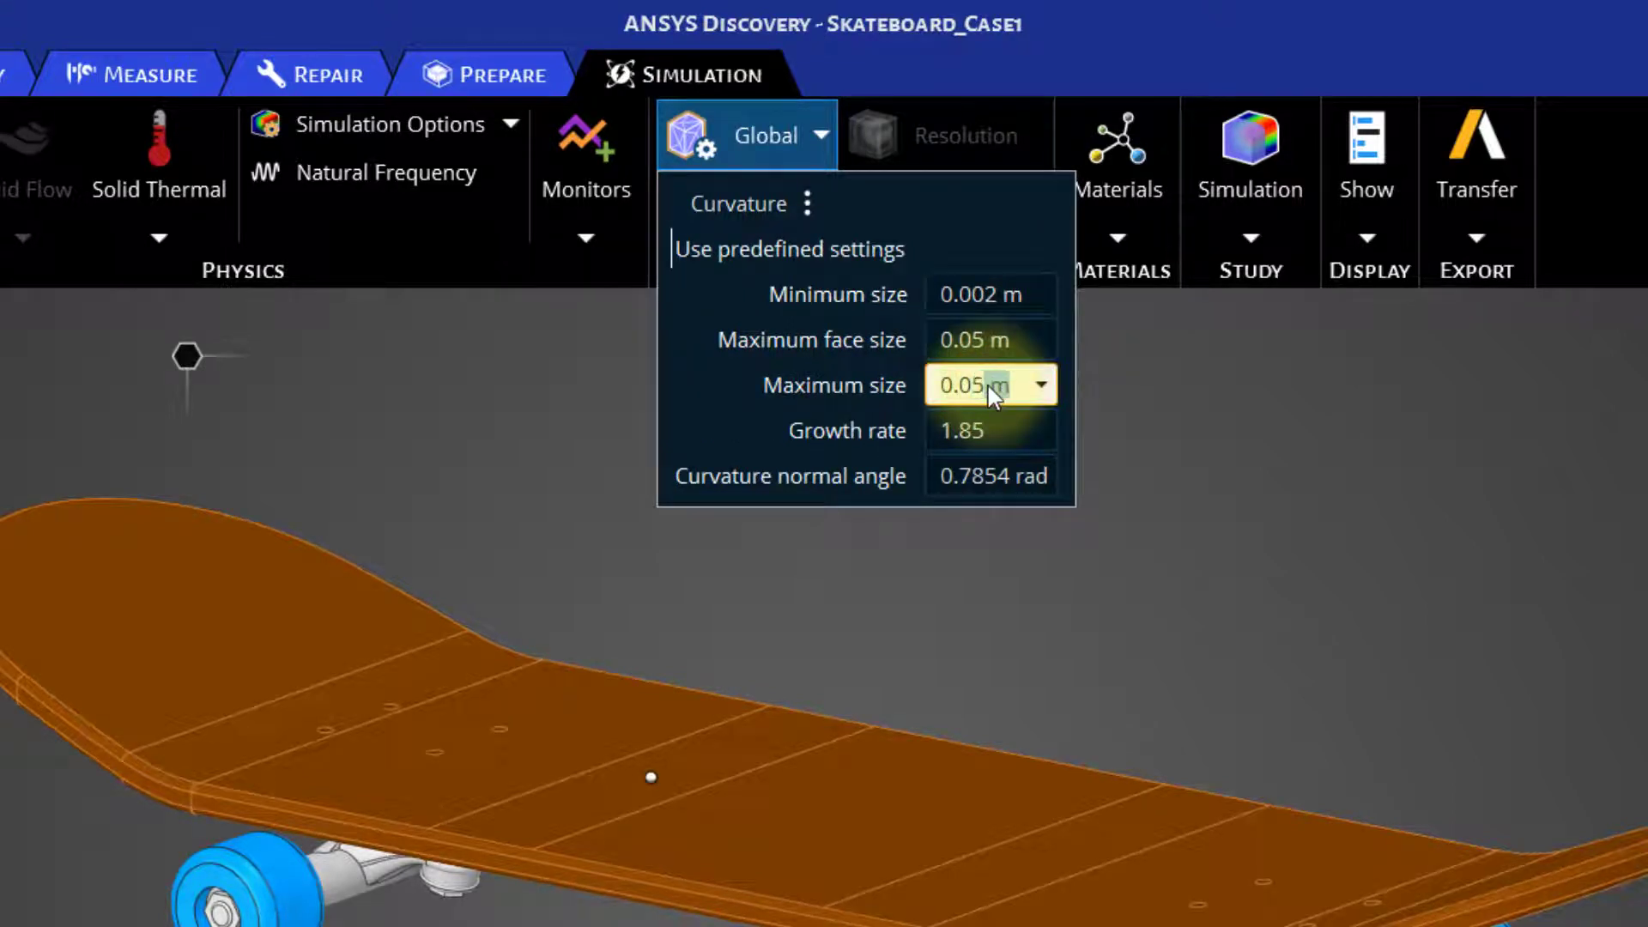
key("Return")
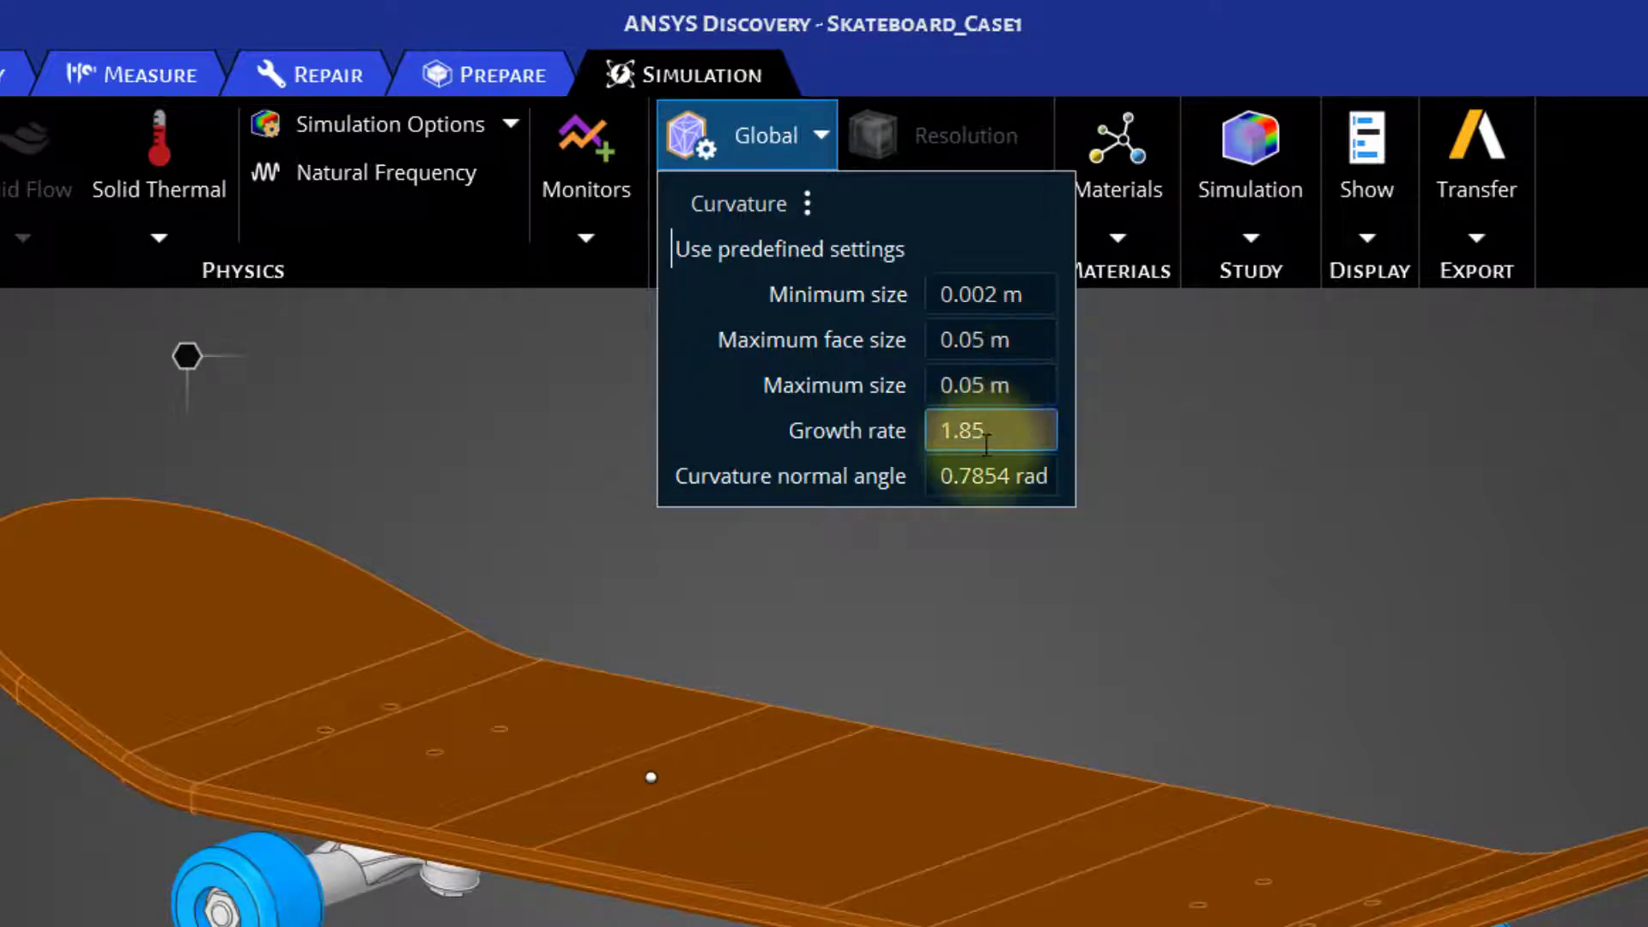
left_click(998, 477)
left_click(1198, 498)
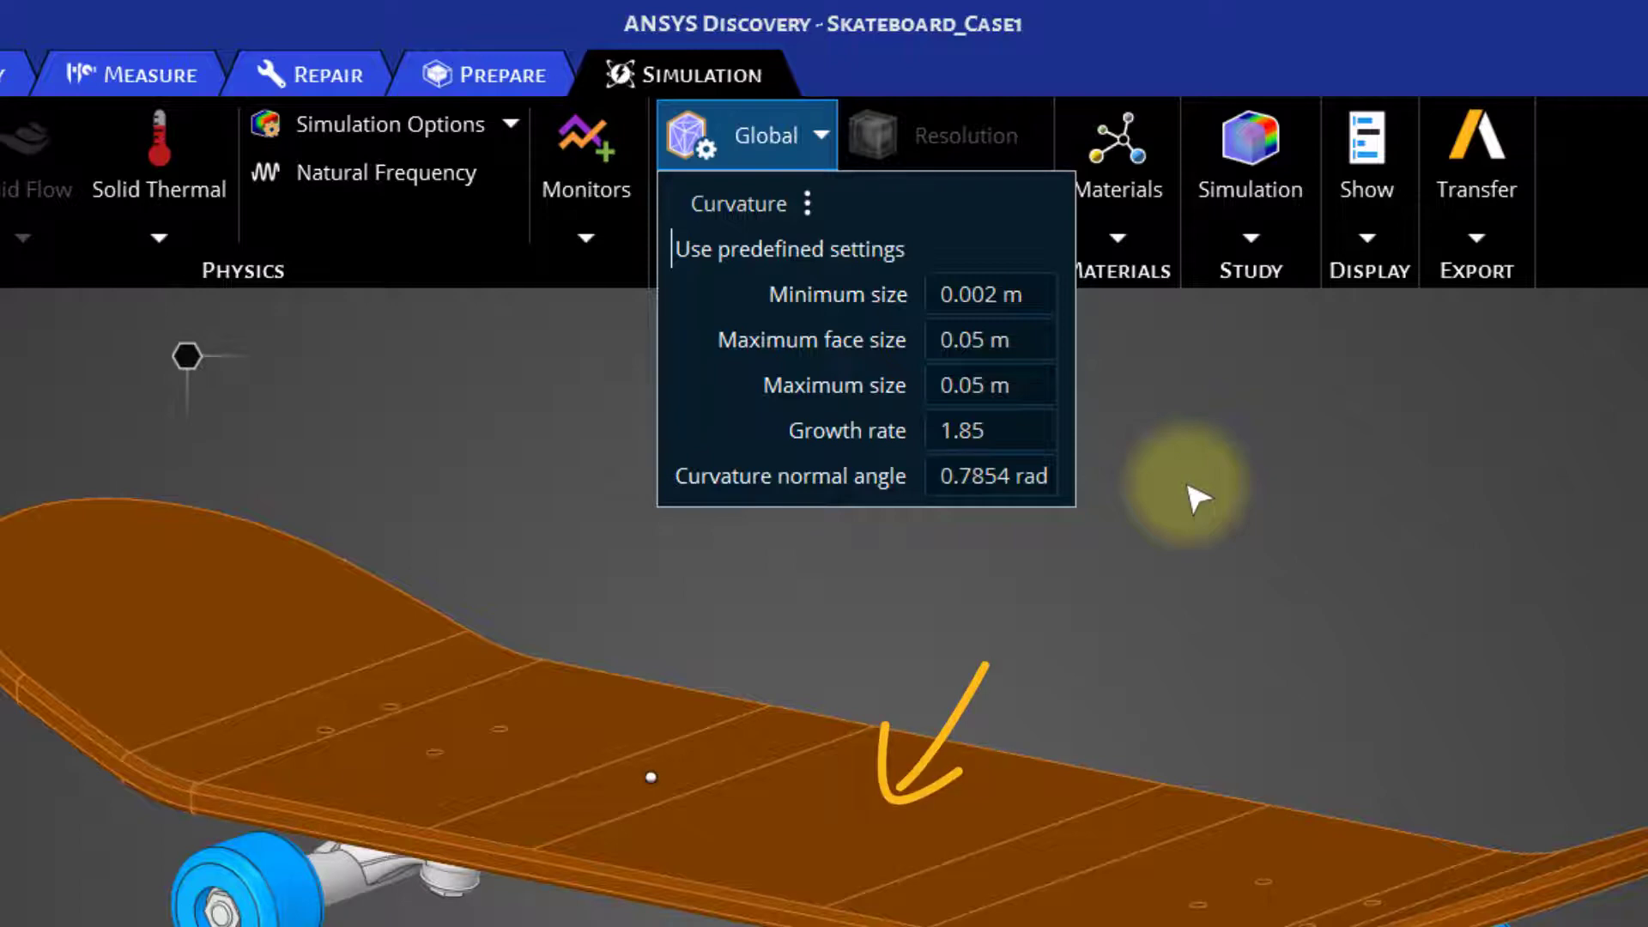
left_click(1232, 496)
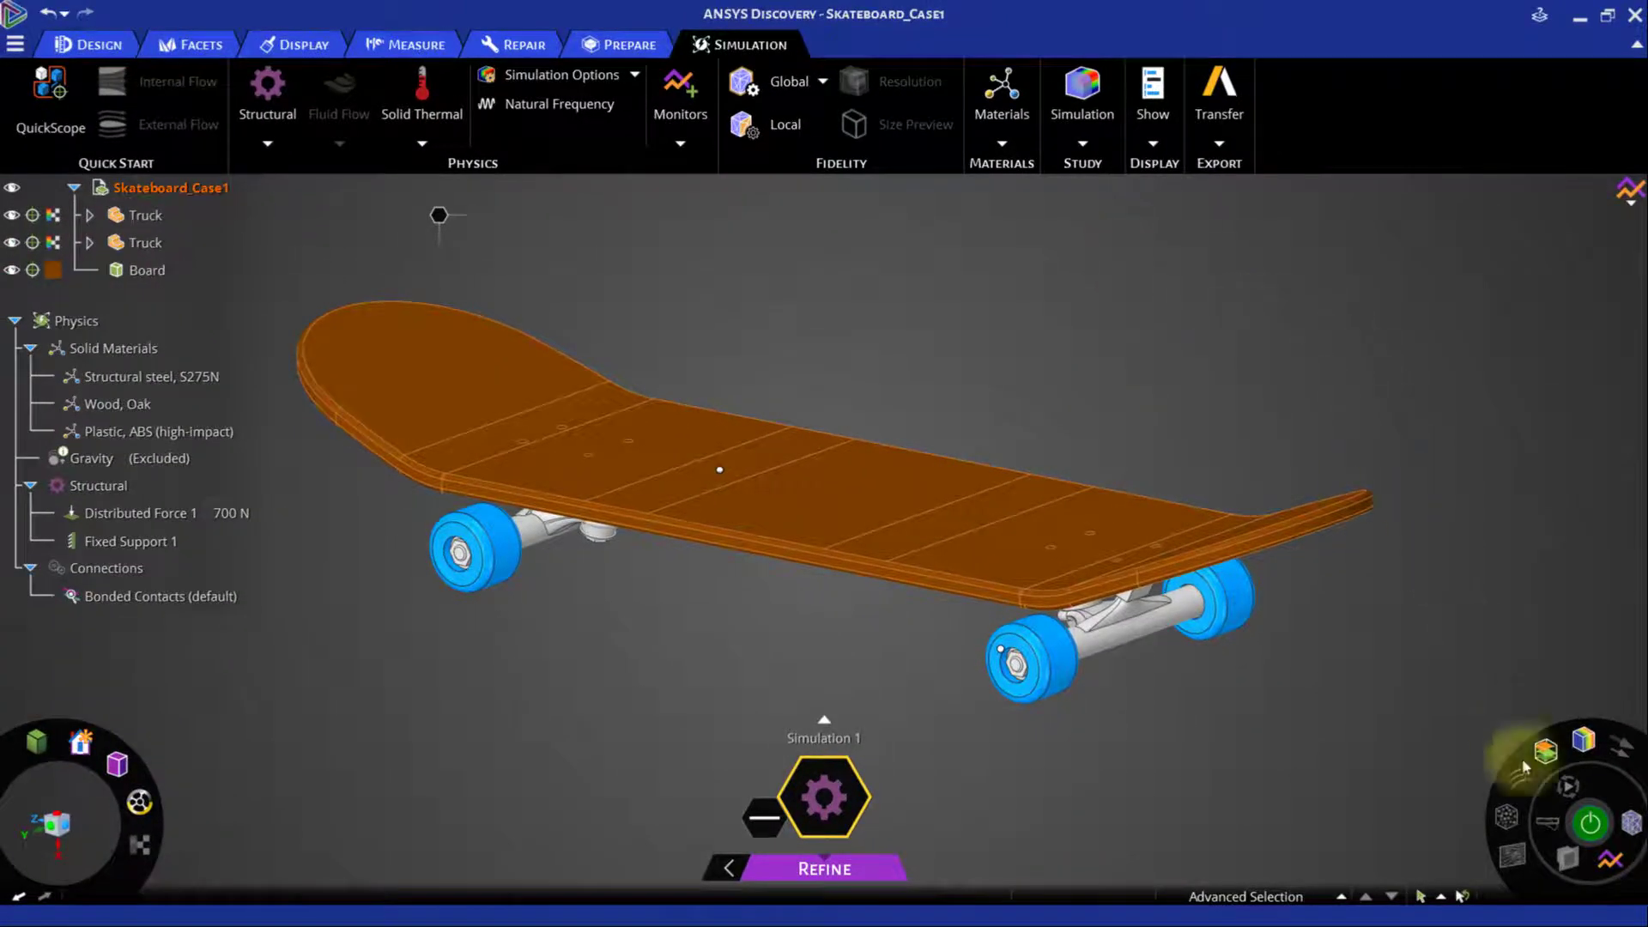
- Solve the skateboard simulation in the Refine stage and hide the mesh overlay on the results
left_click(1593, 826)
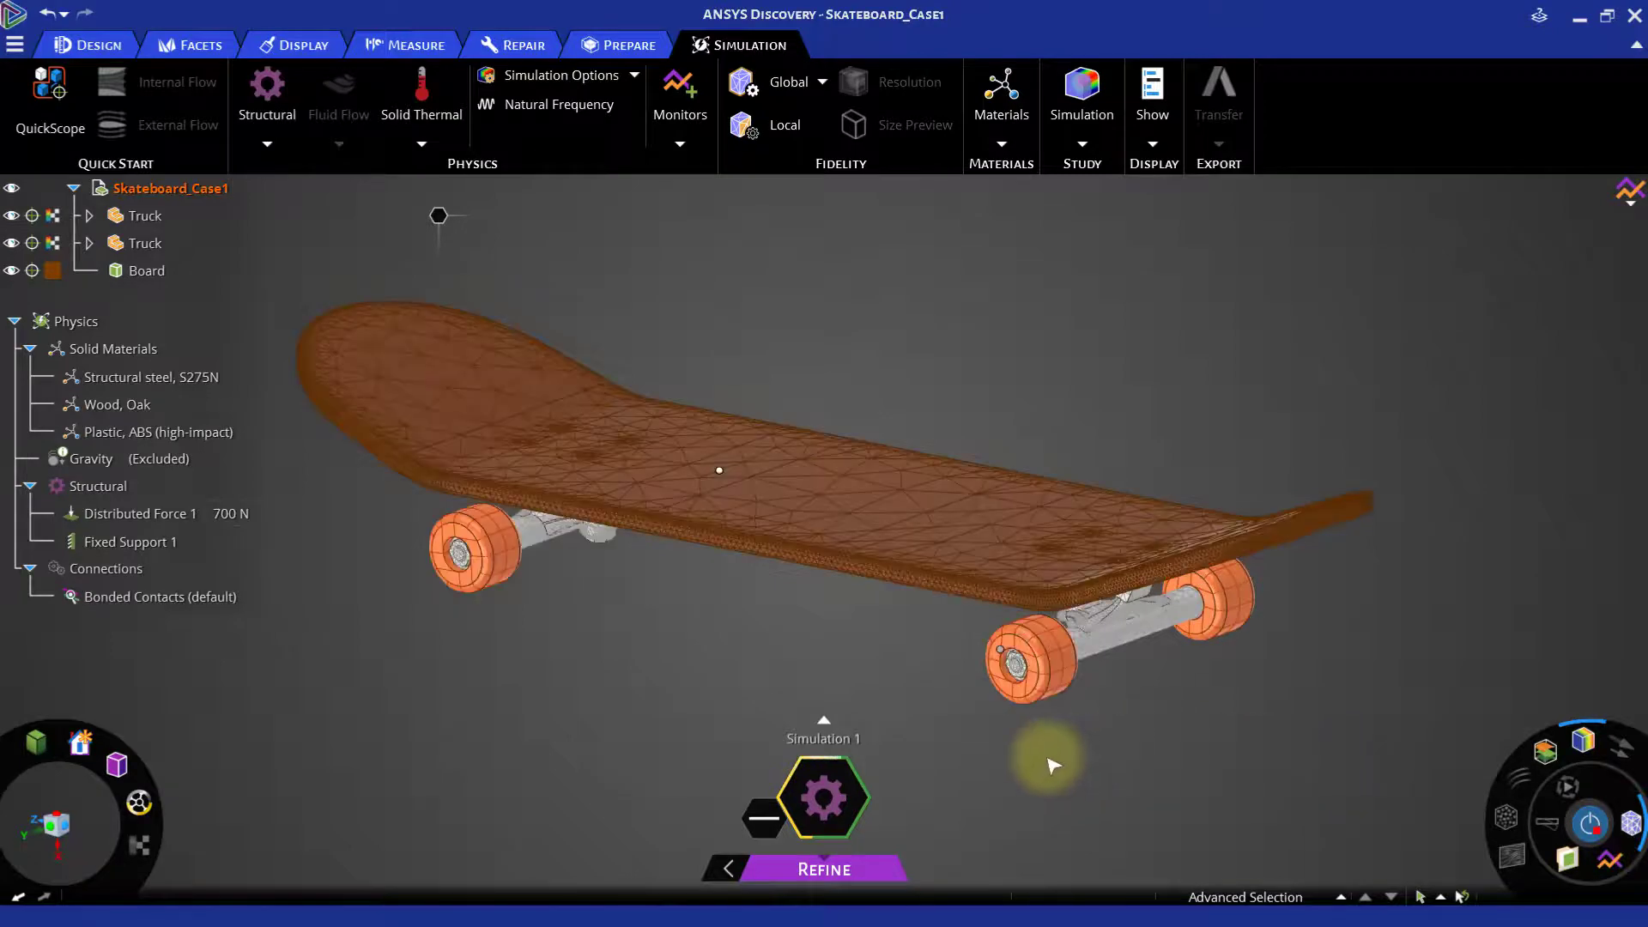
middle_click_drag(1052, 765, 993, 750)
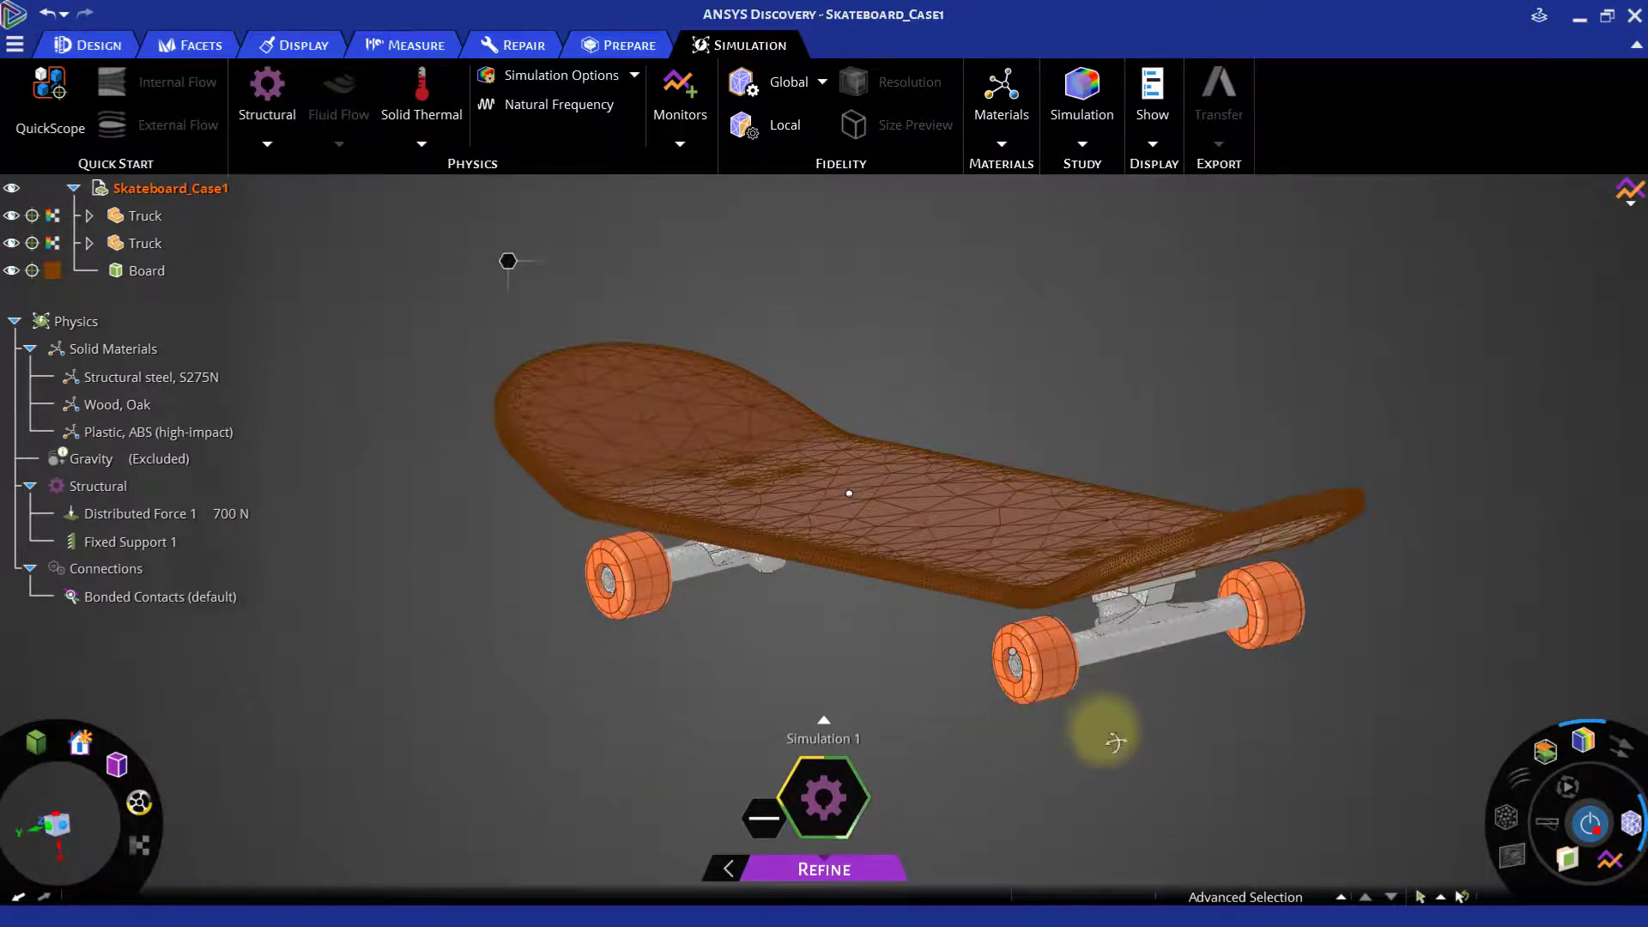
middle_click_drag(1096, 729, 1149, 746)
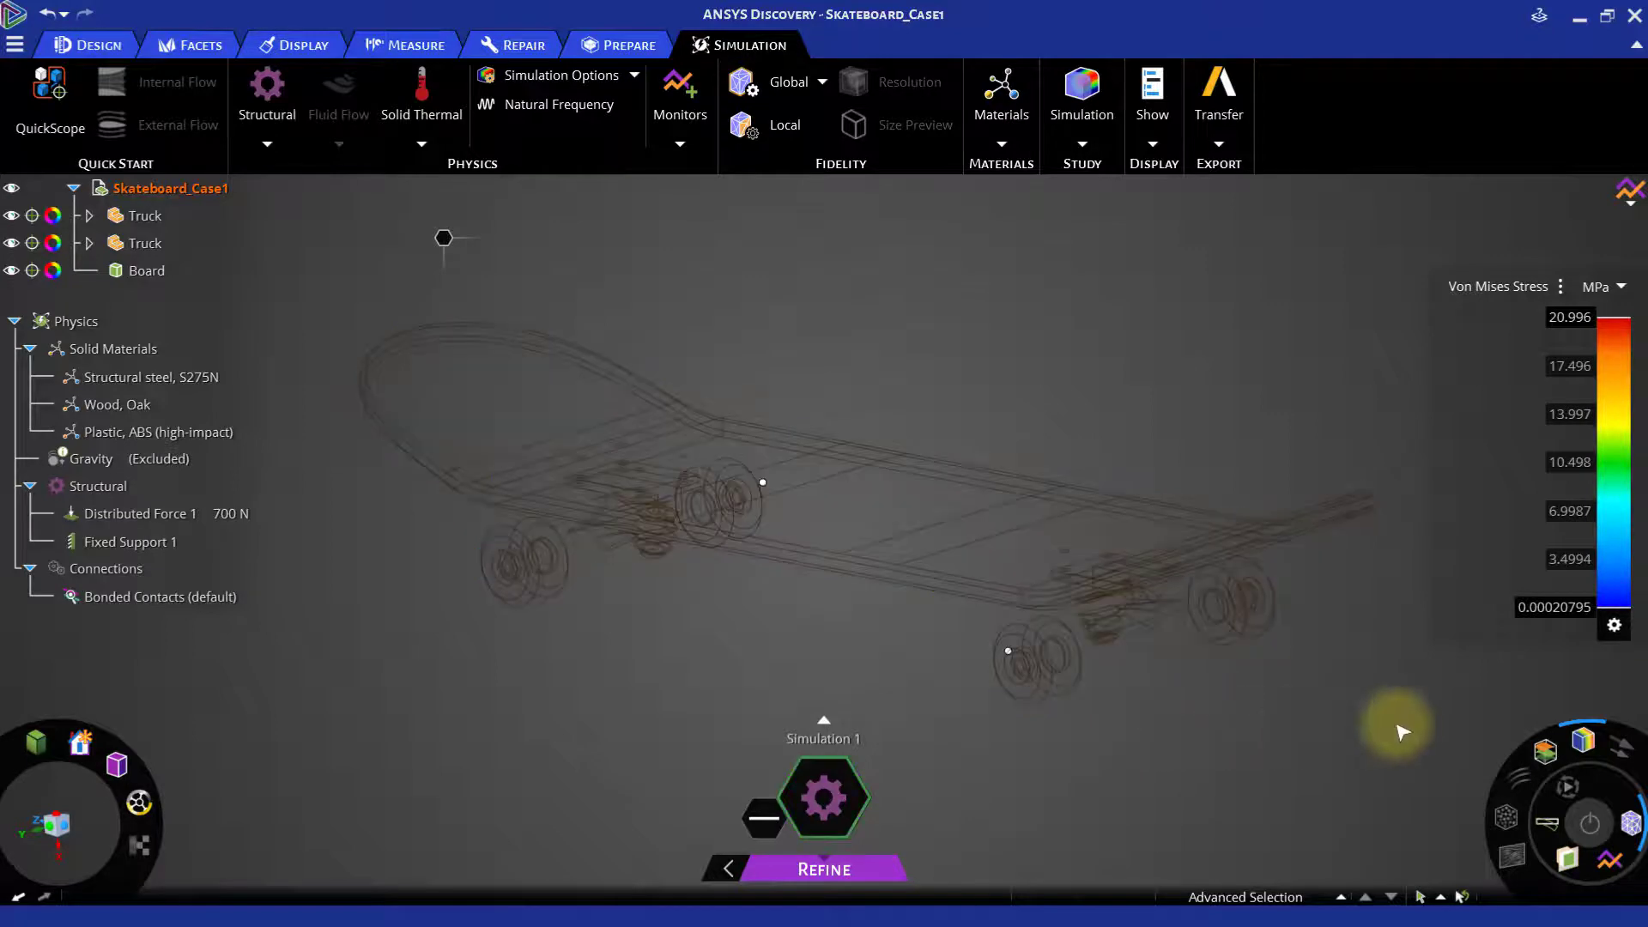
left_click(1631, 824)
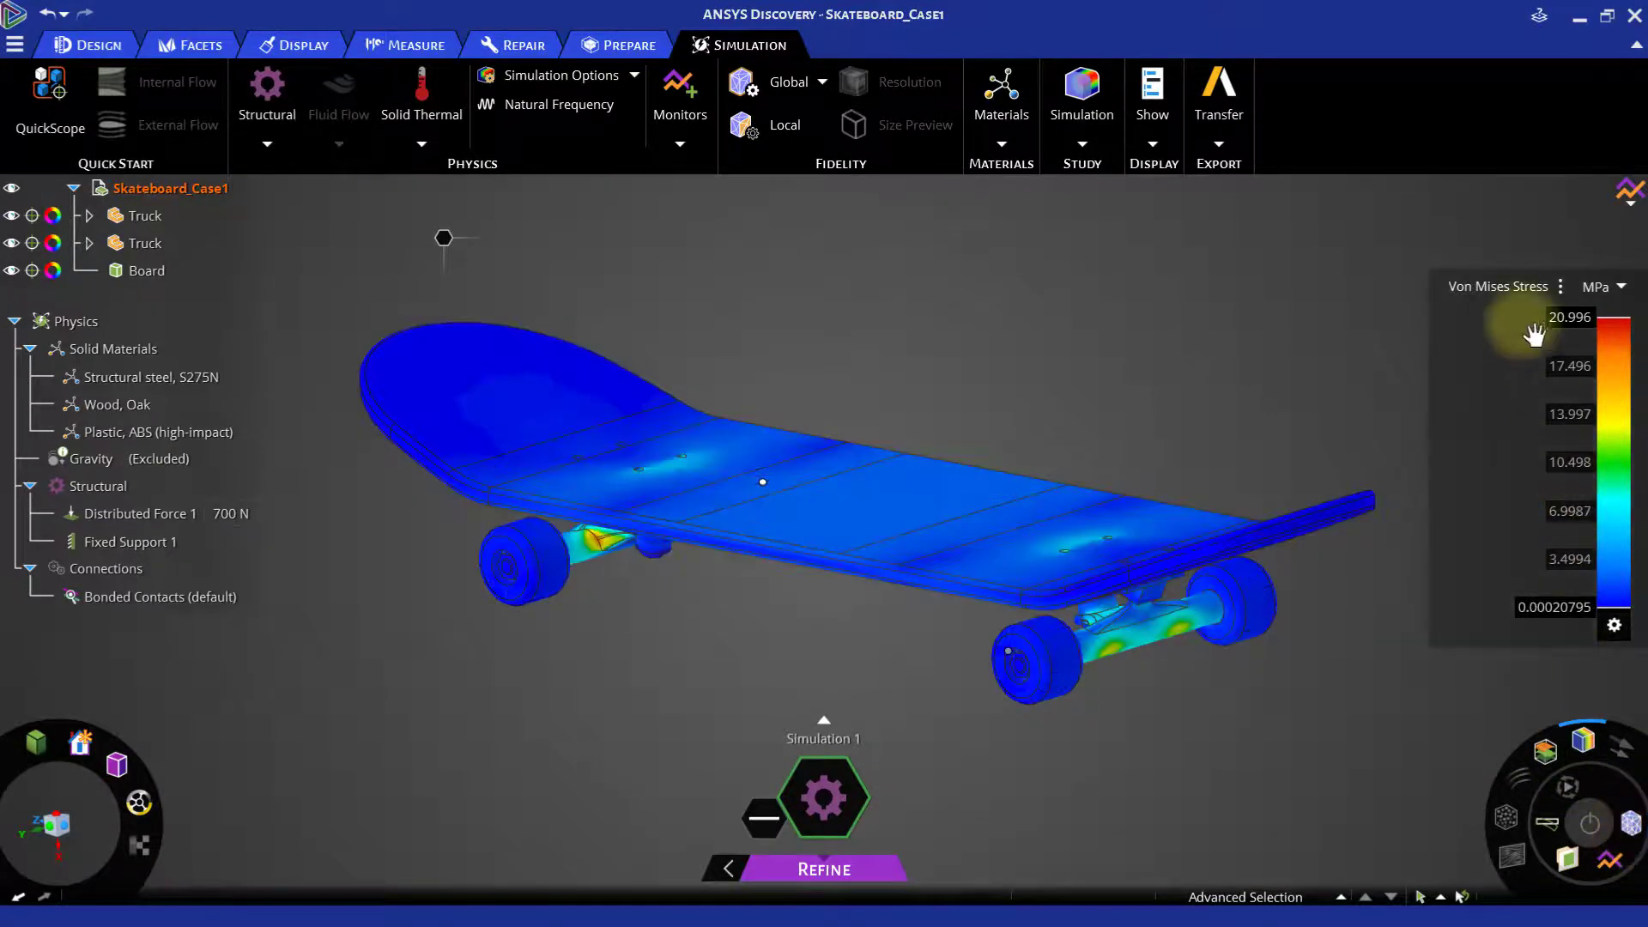
- Display the Displacement magnitude results on the skateboard in mm
left_click(1512, 286)
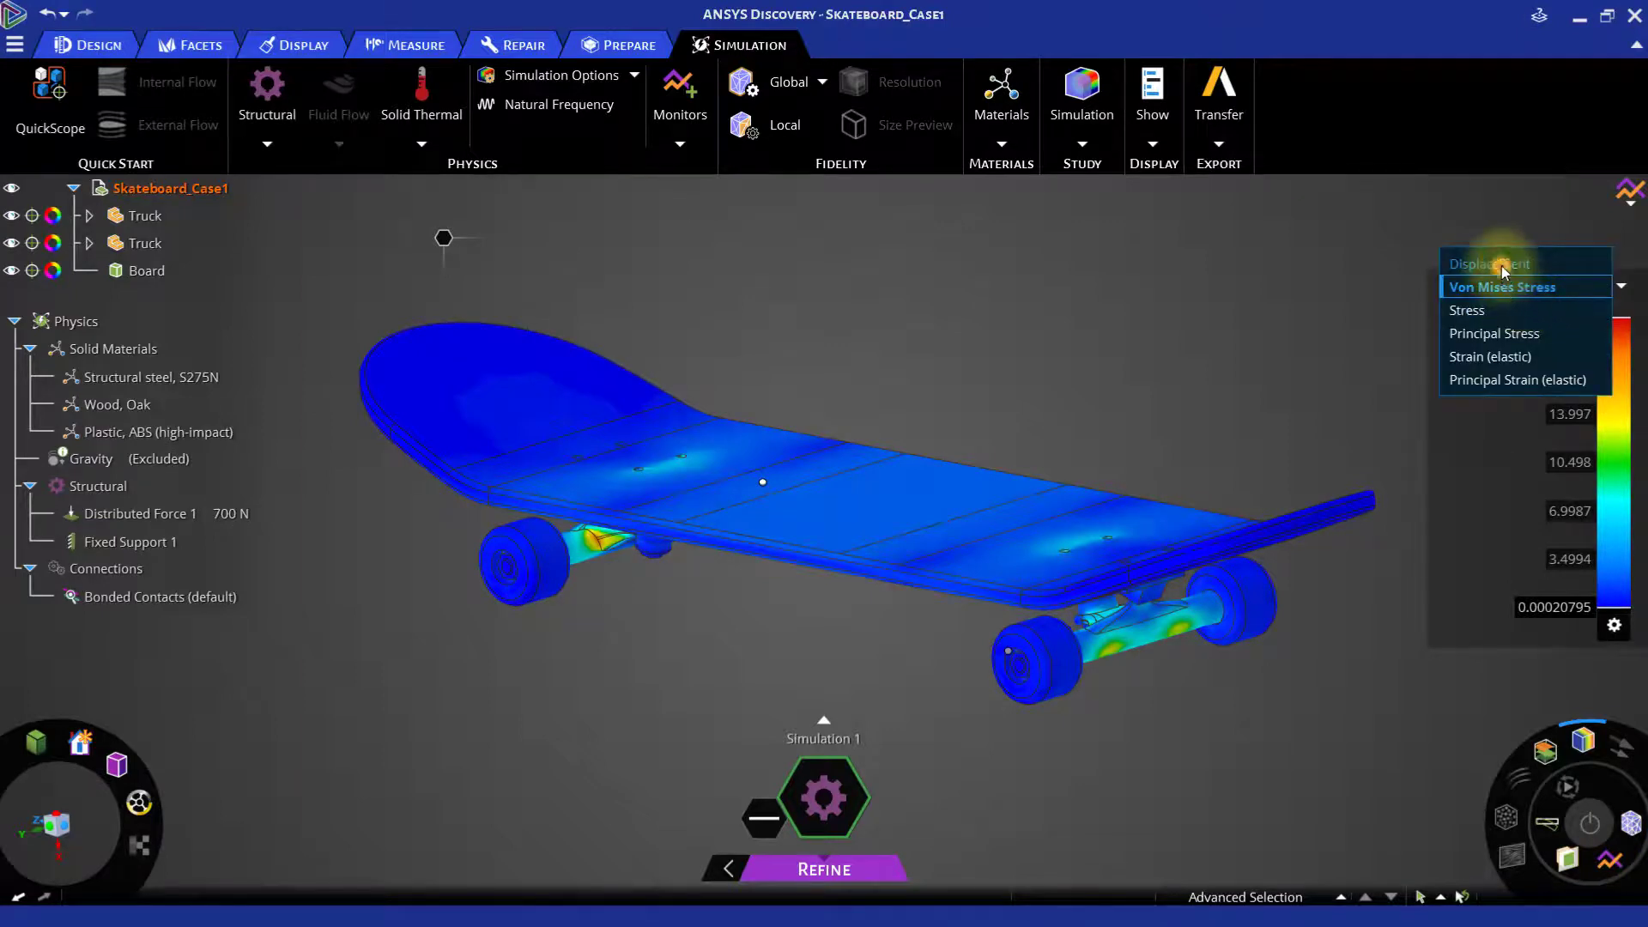
left_click(1501, 266)
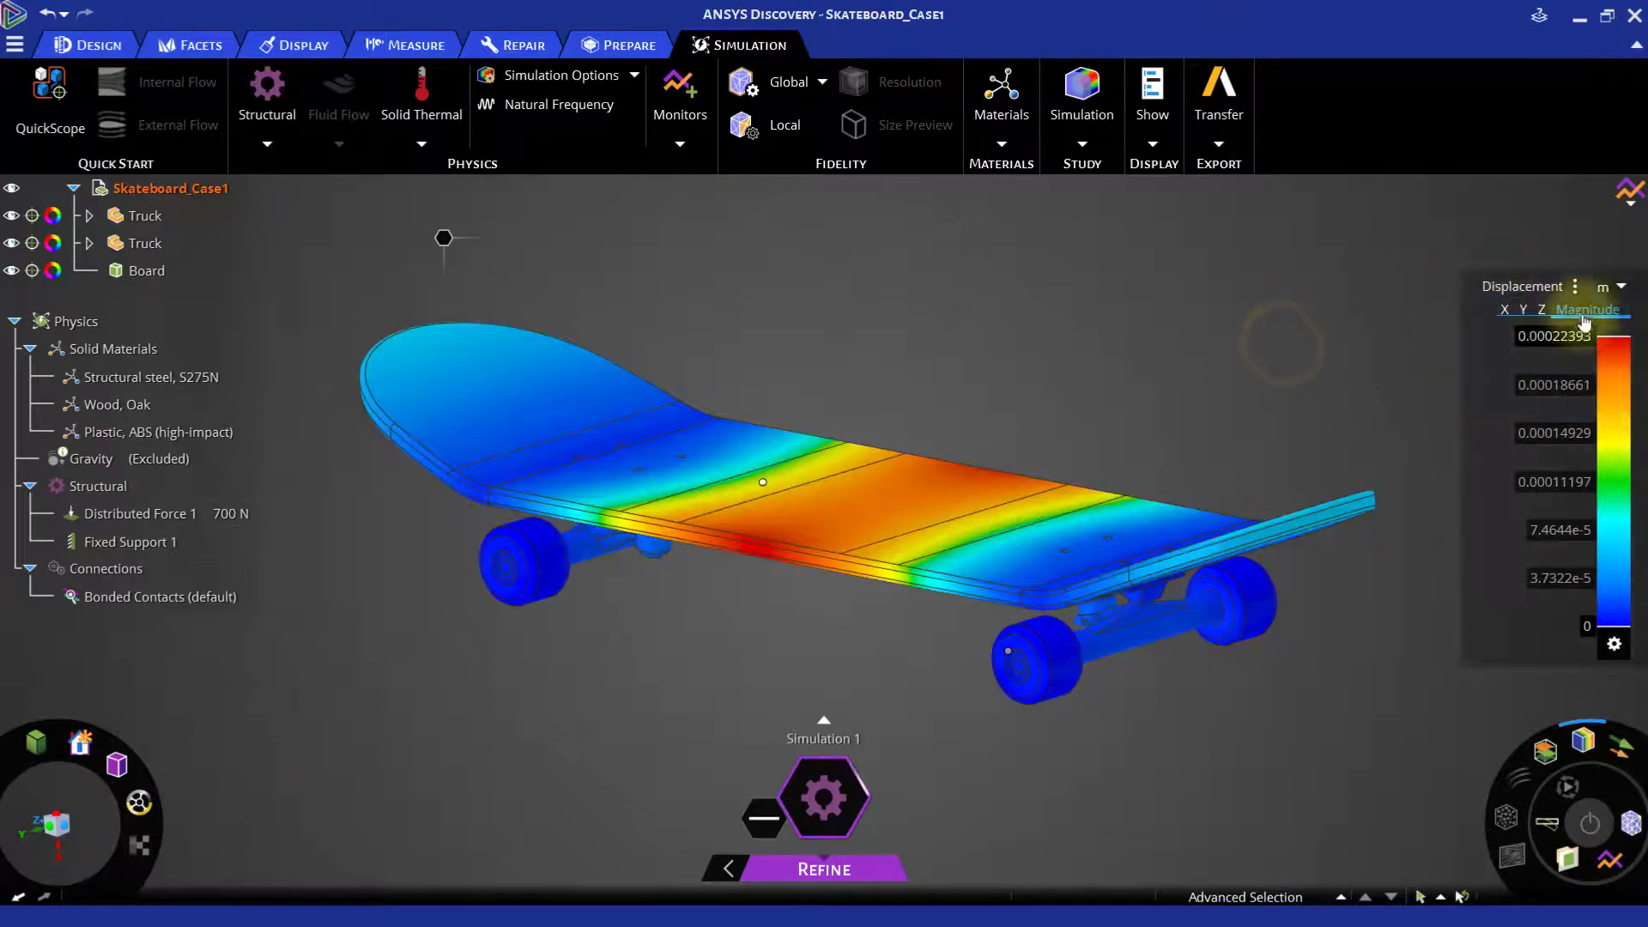
left_click(1616, 294)
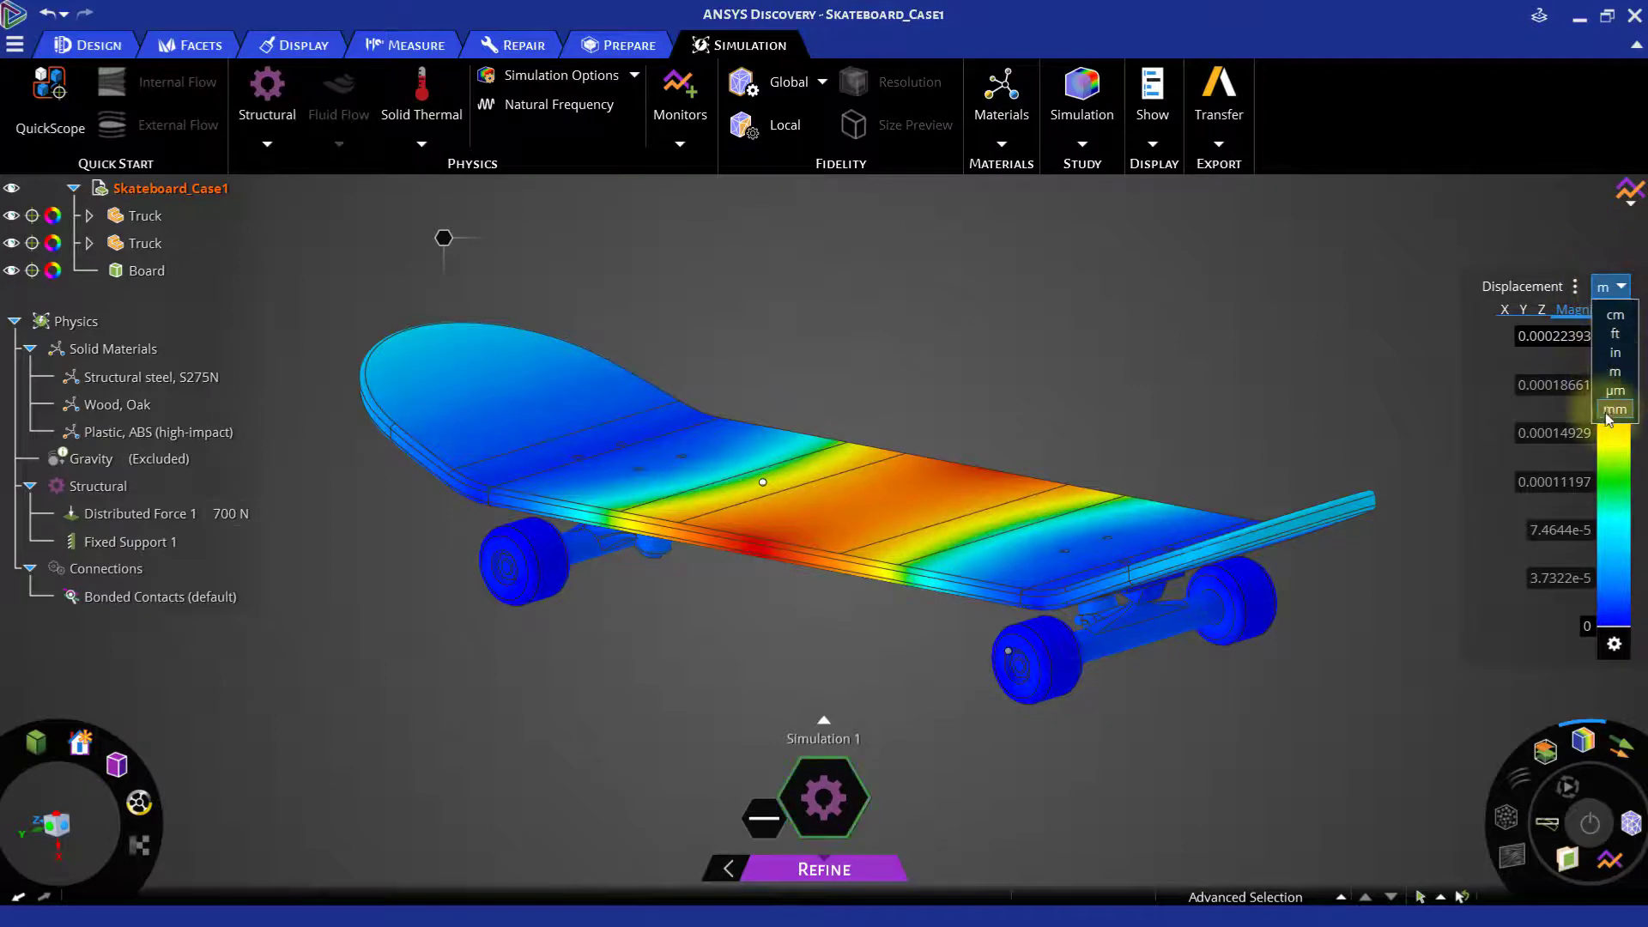
left_click(1605, 399)
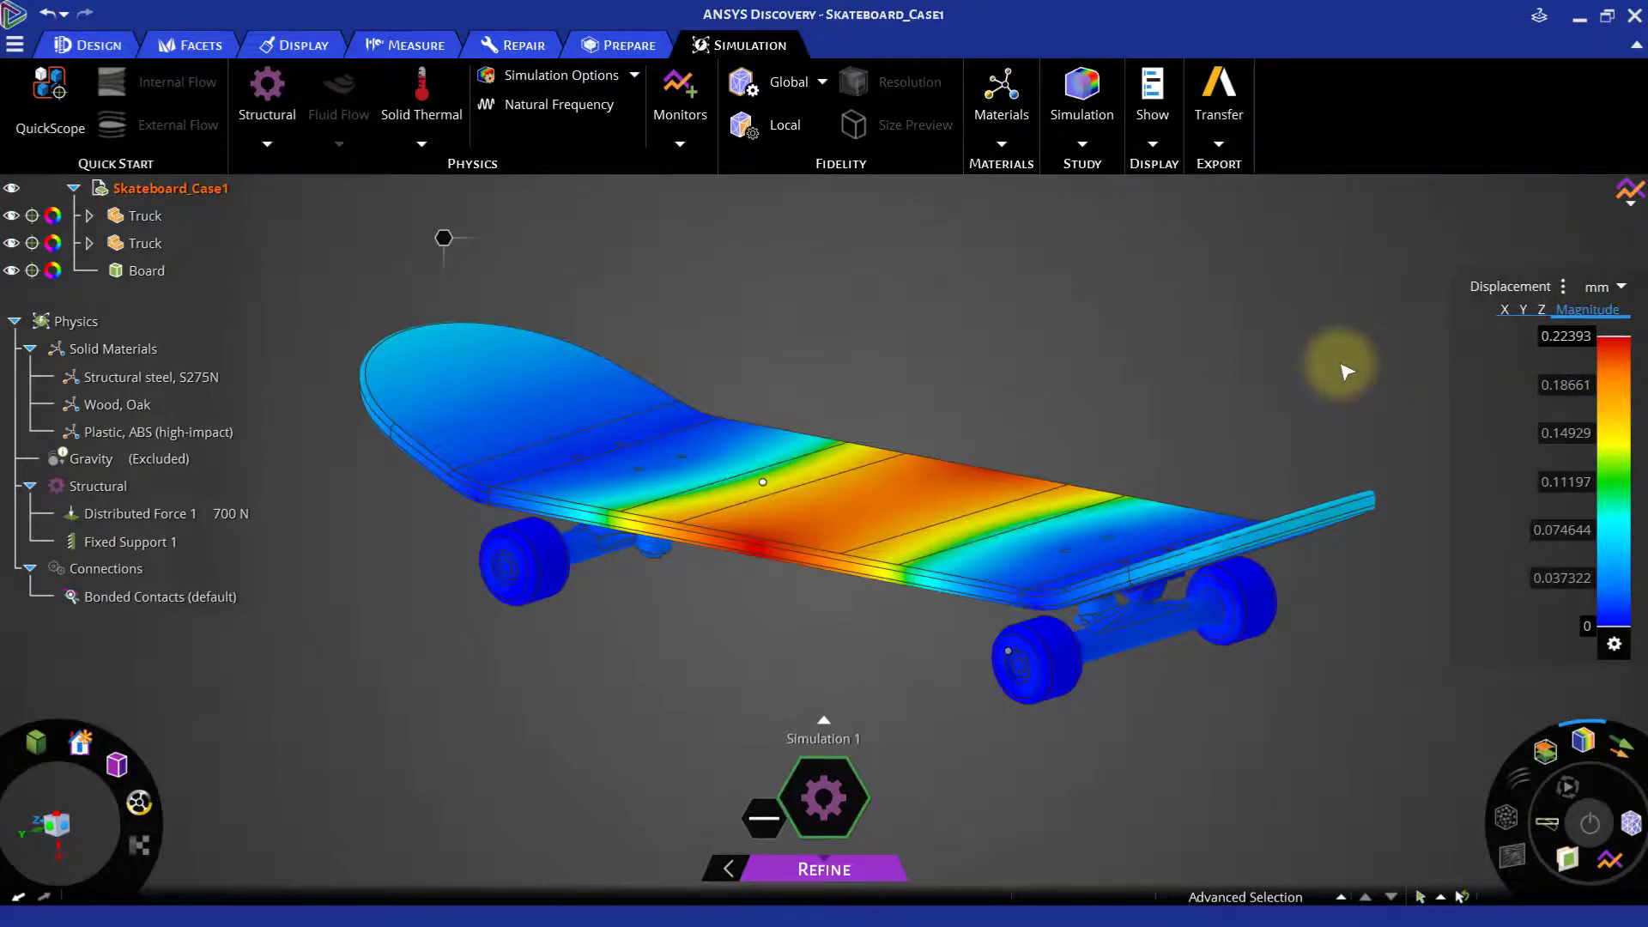
- Display the Von Mises Stress results on the skateboard in MPa
left_click(1487, 292)
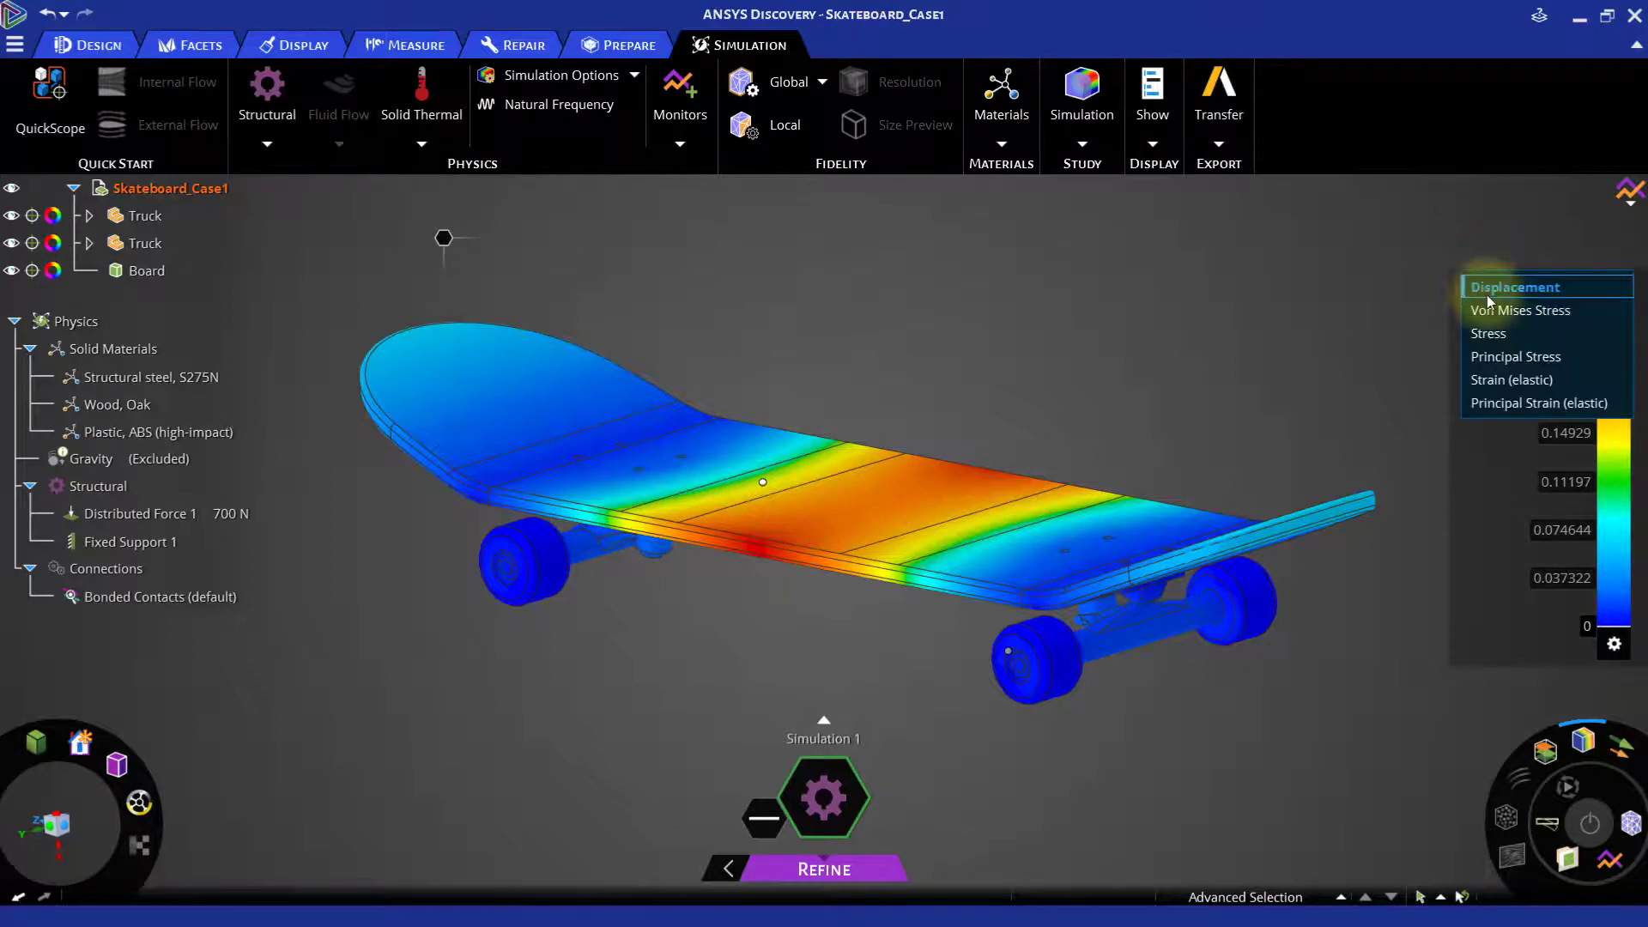
left_click(1484, 311)
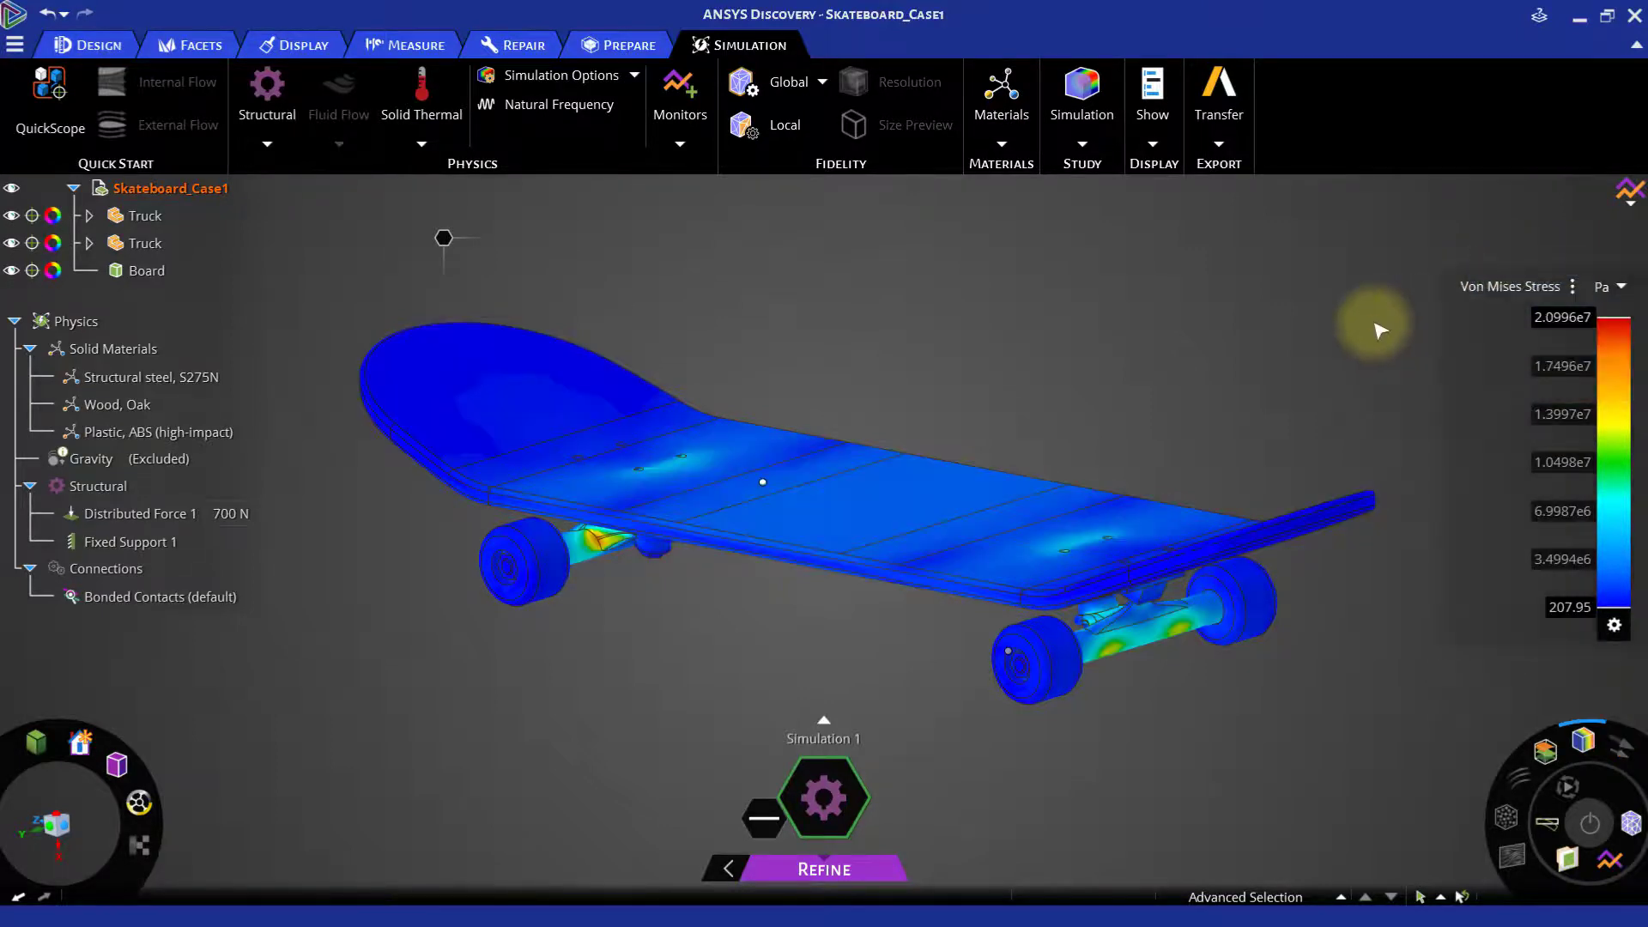
left_click(1605, 287)
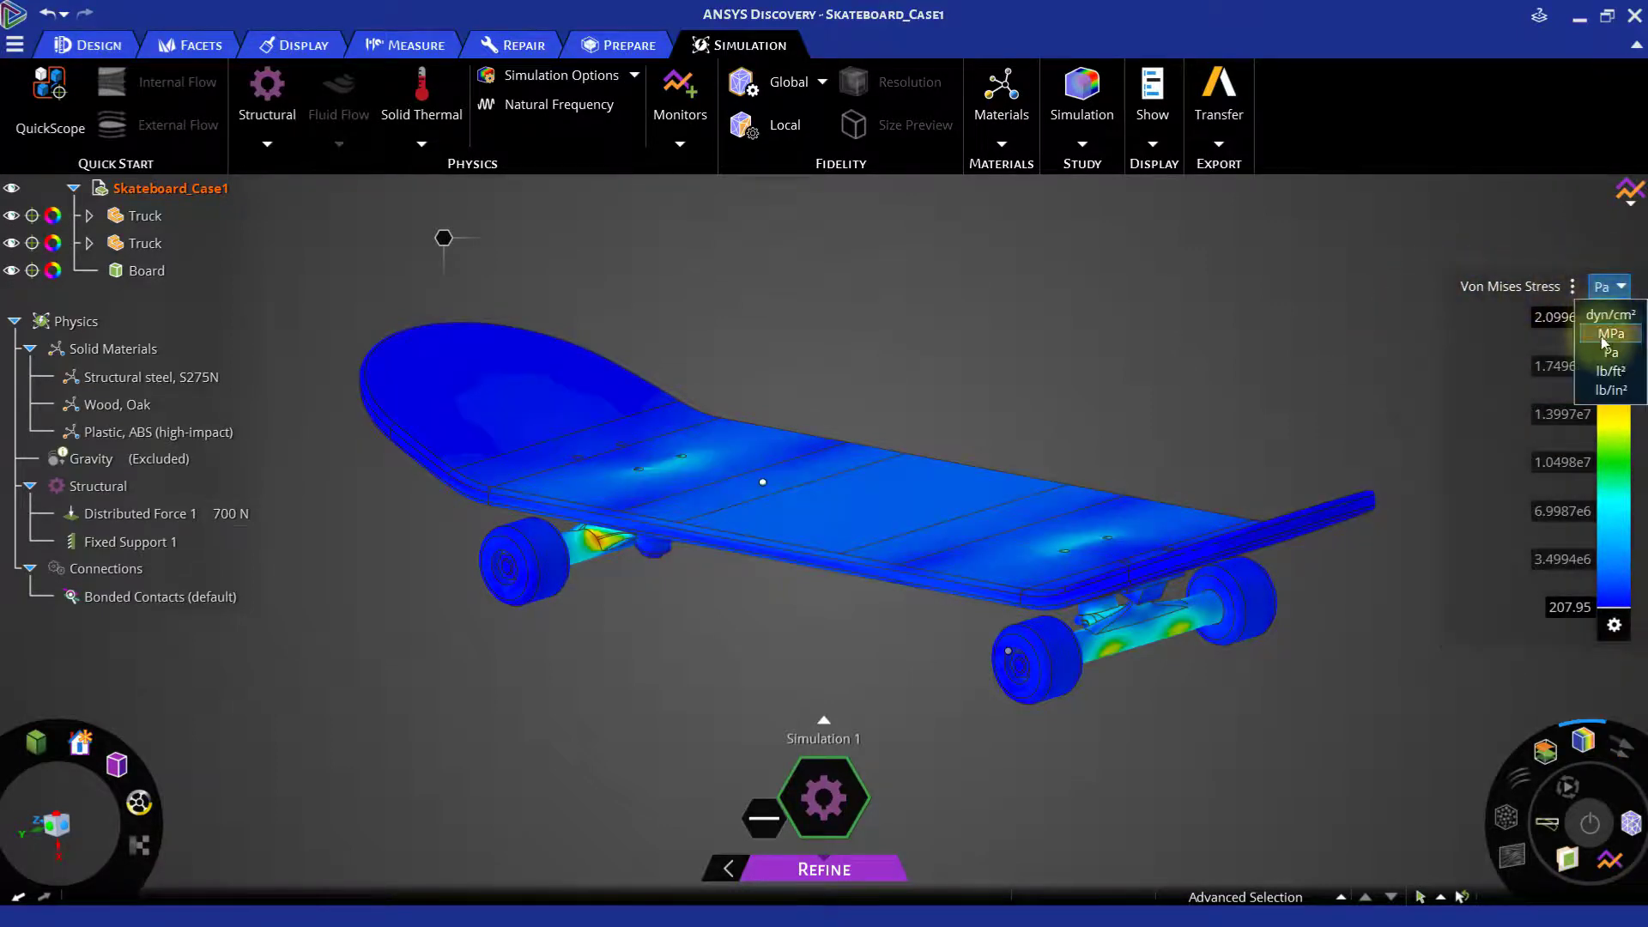
left_click(1610, 334)
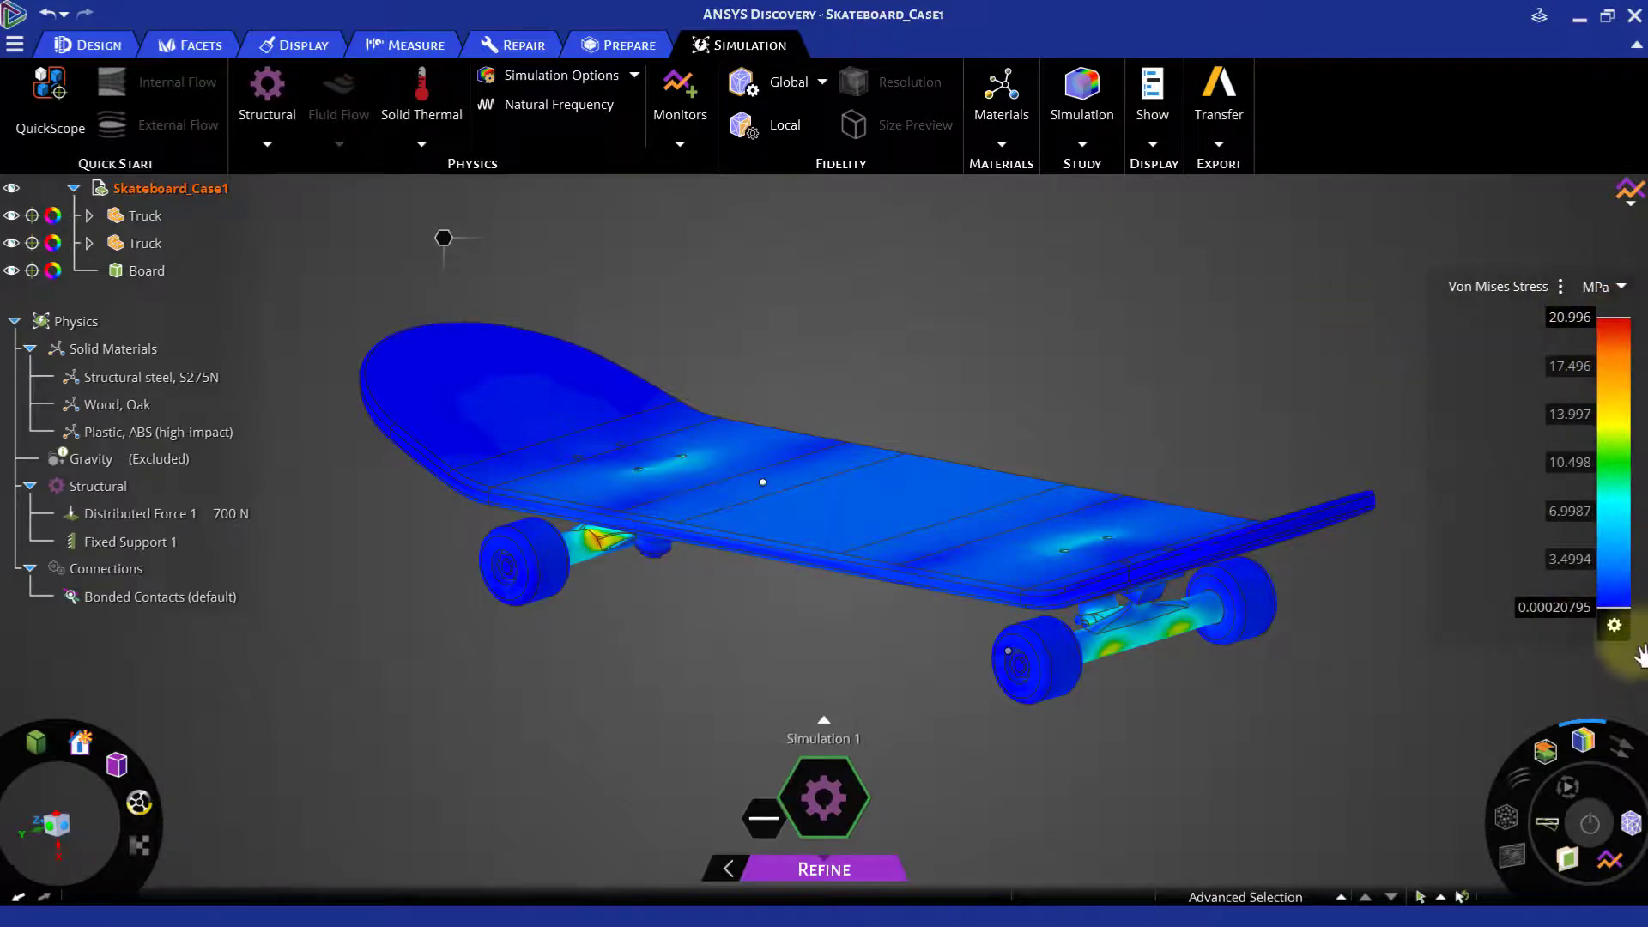
- Show the minimum and maximum stress markers on the skateboard and display the factor of safety, displacement and stress monitors
left_click(1613, 625)
left_click(1601, 705)
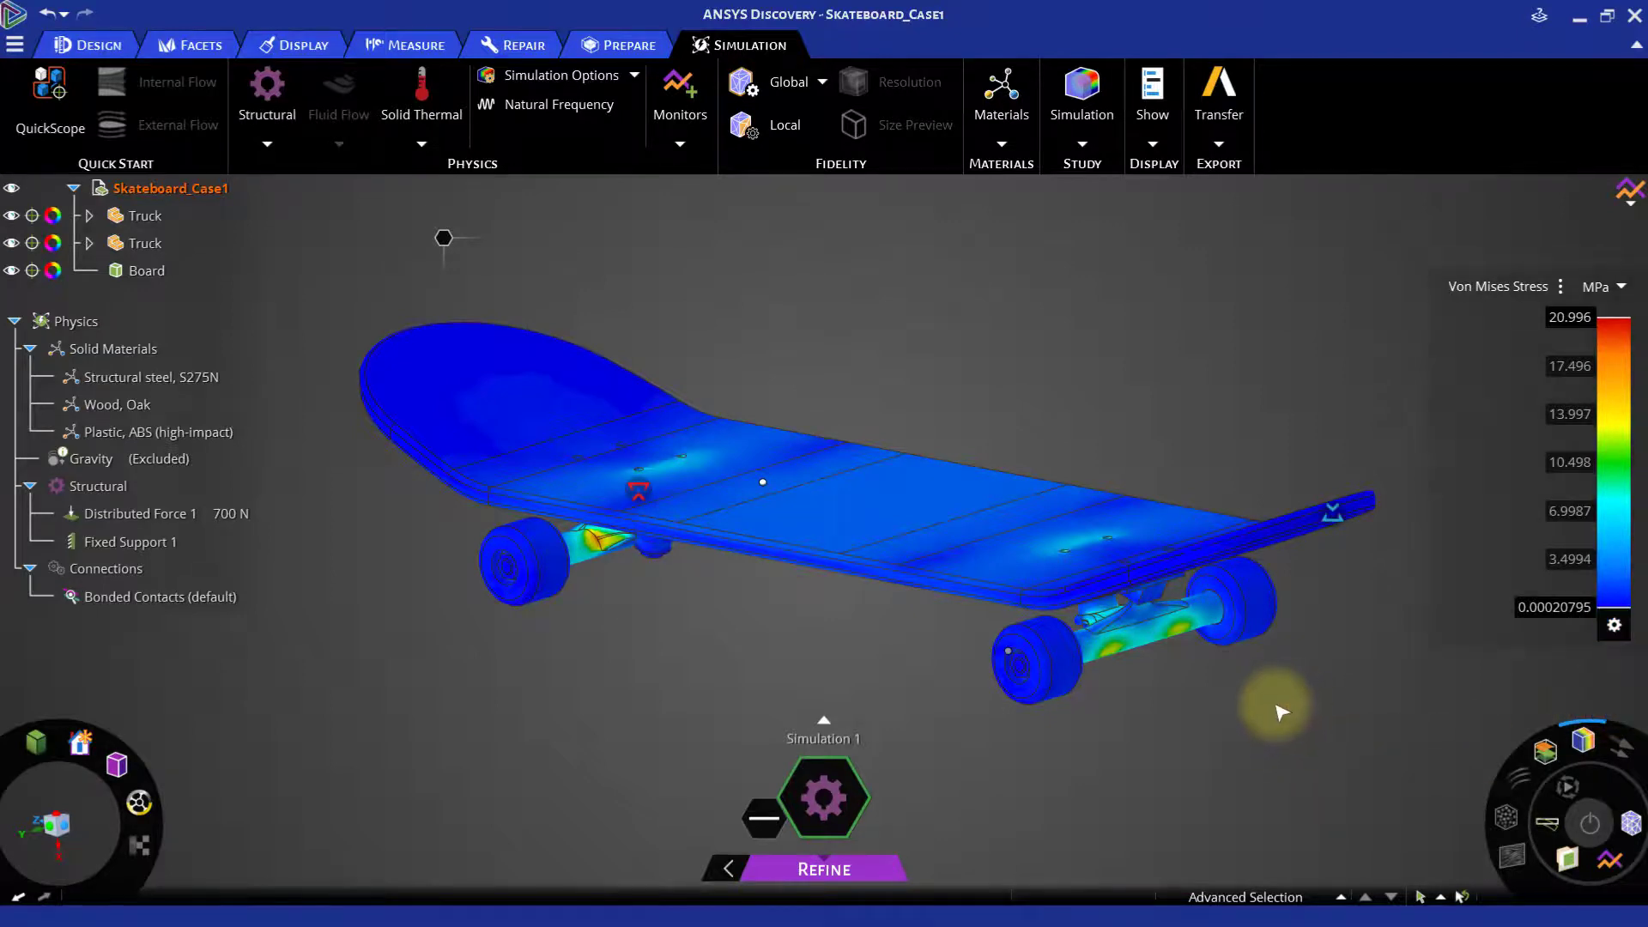
mouse_move(1193, 697)
middle_mouse_down()
mouse_move(1205, 724)
mouse_move(1163, 729)
mouse_move(1207, 670)
mouse_move(1187, 655)
mouse_move(1197, 697)
middle_mouse_up()
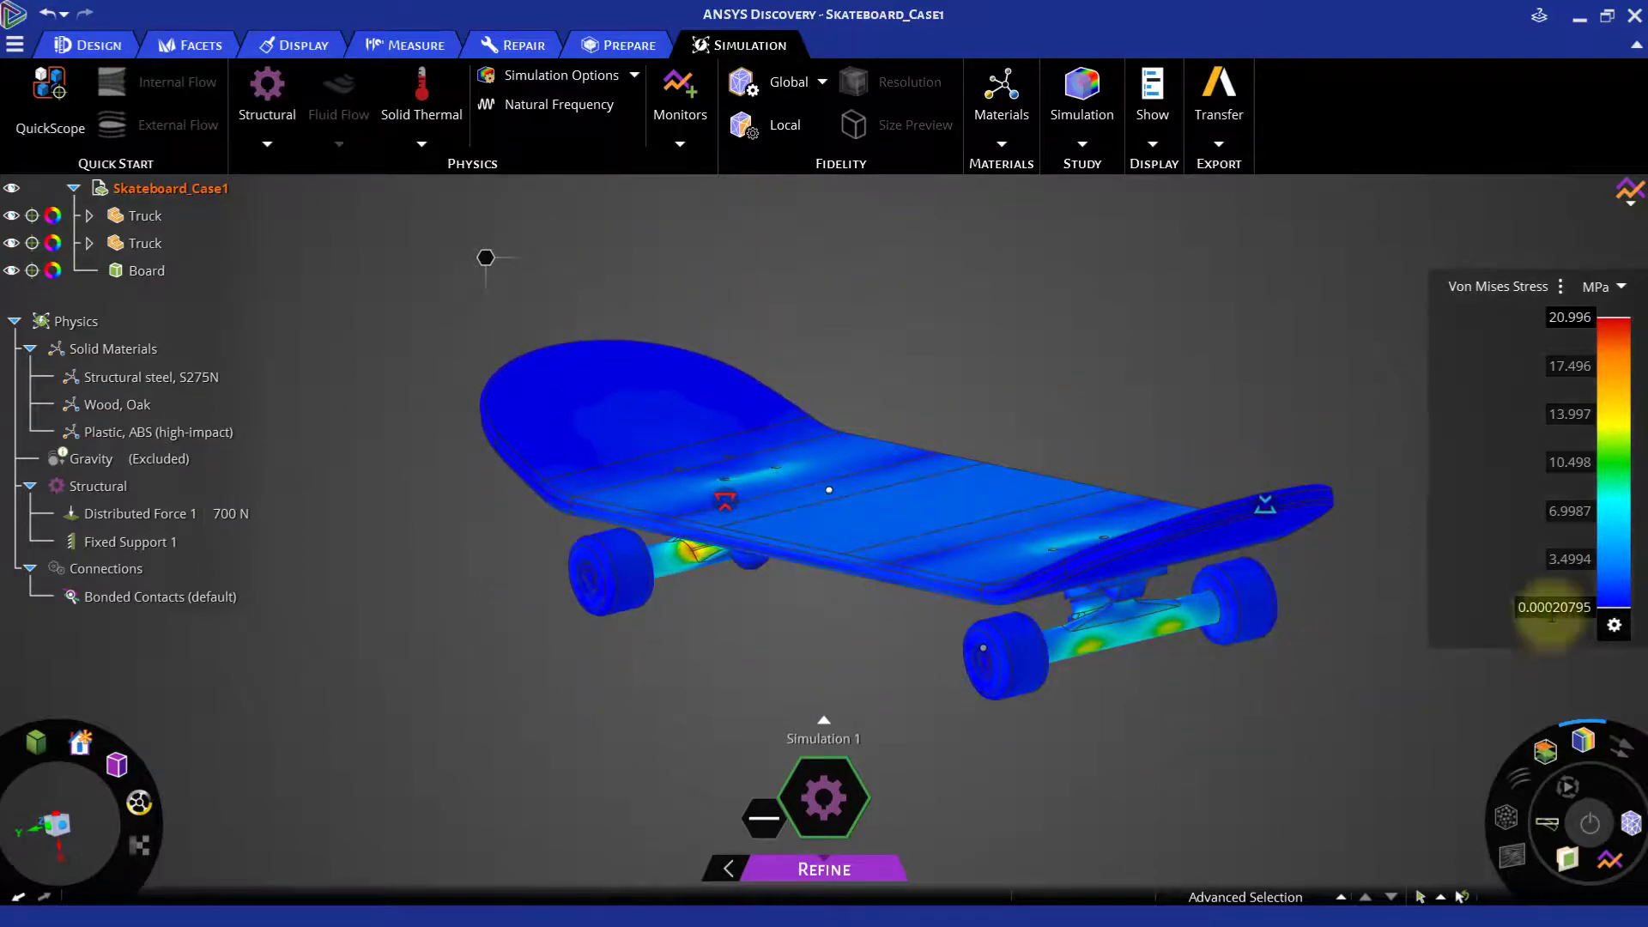
left_click(1625, 194)
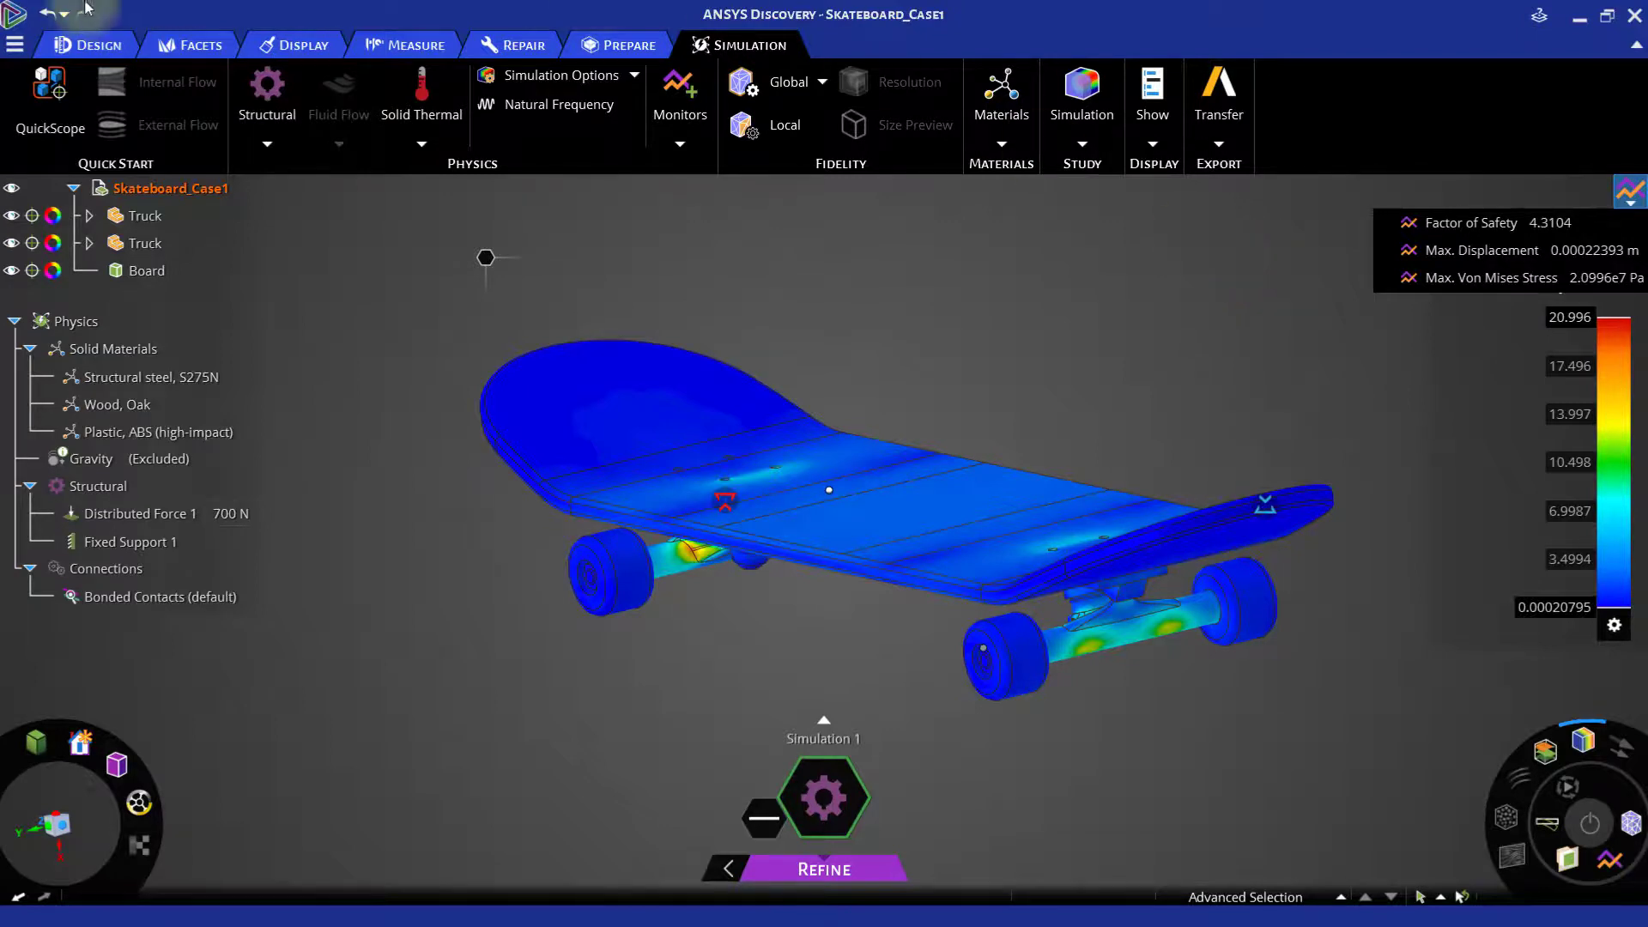
- Save the solved model as a new document named Skateboard_Final.dsco
left_click(15, 45)
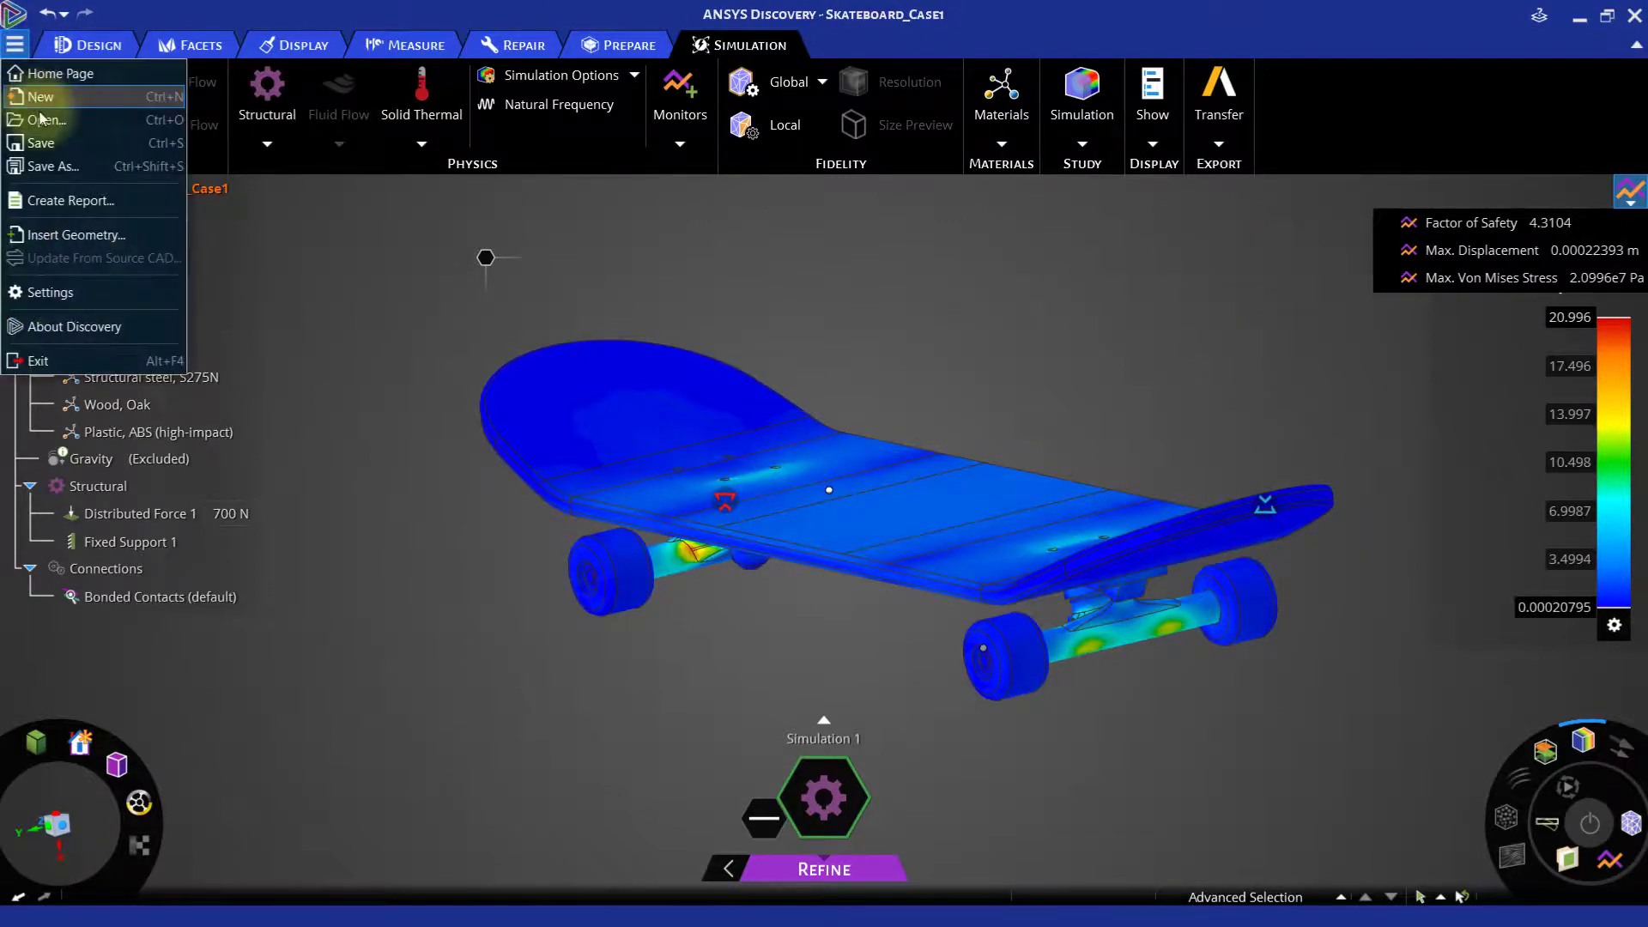
left_click(52, 164)
left_click(232, 400)
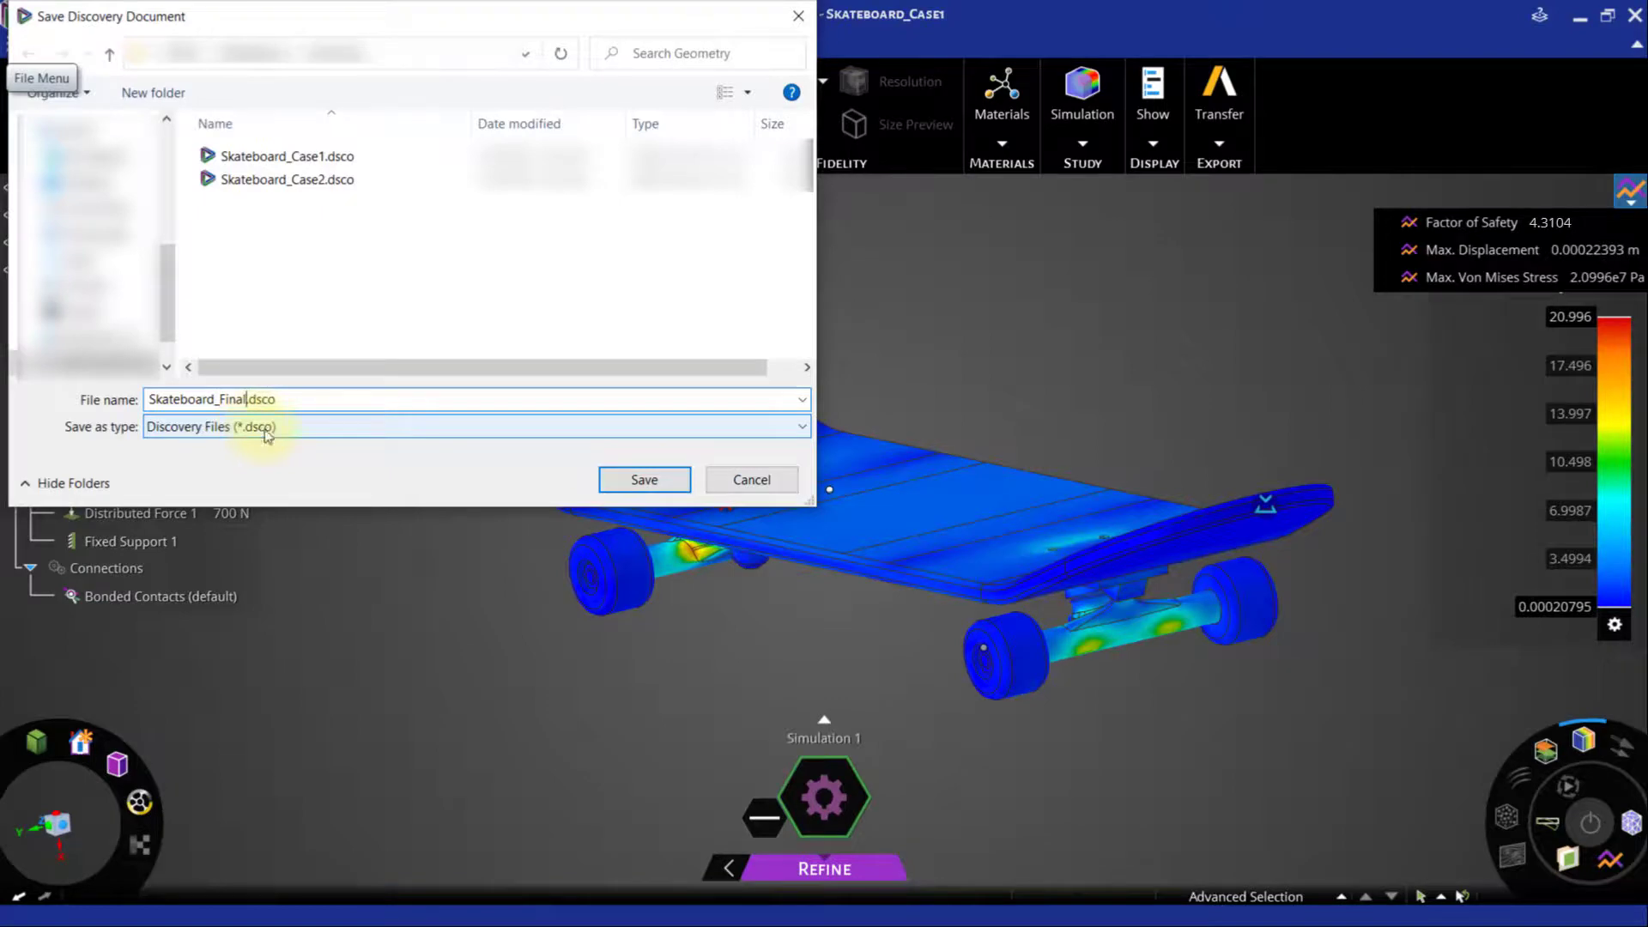
left_click(645, 481)
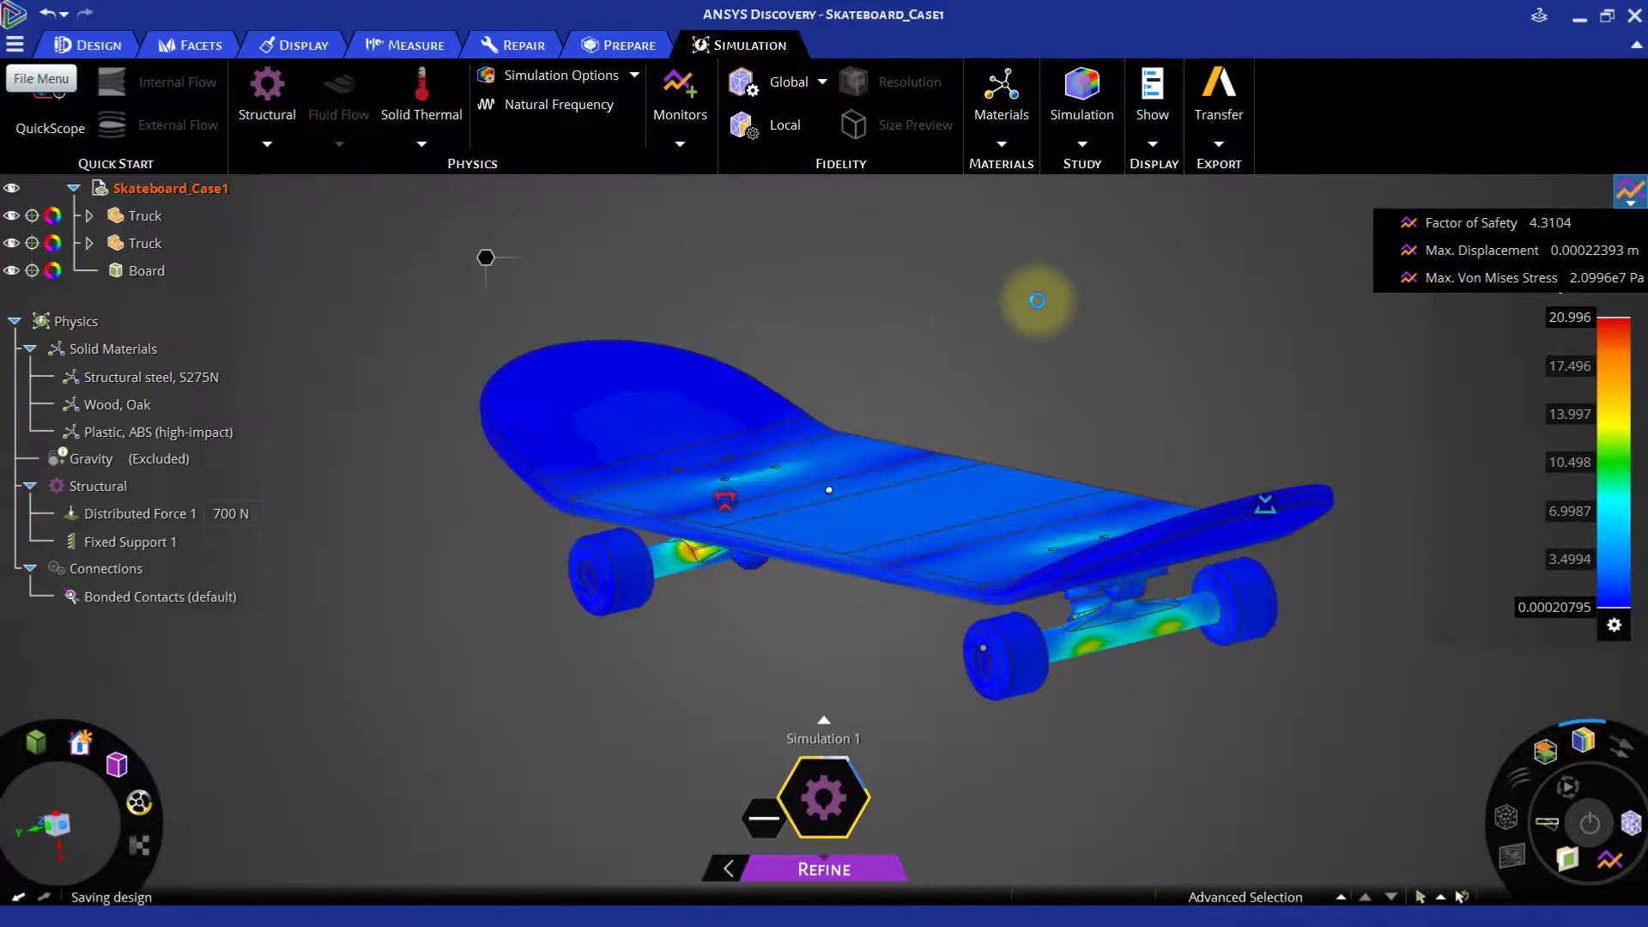